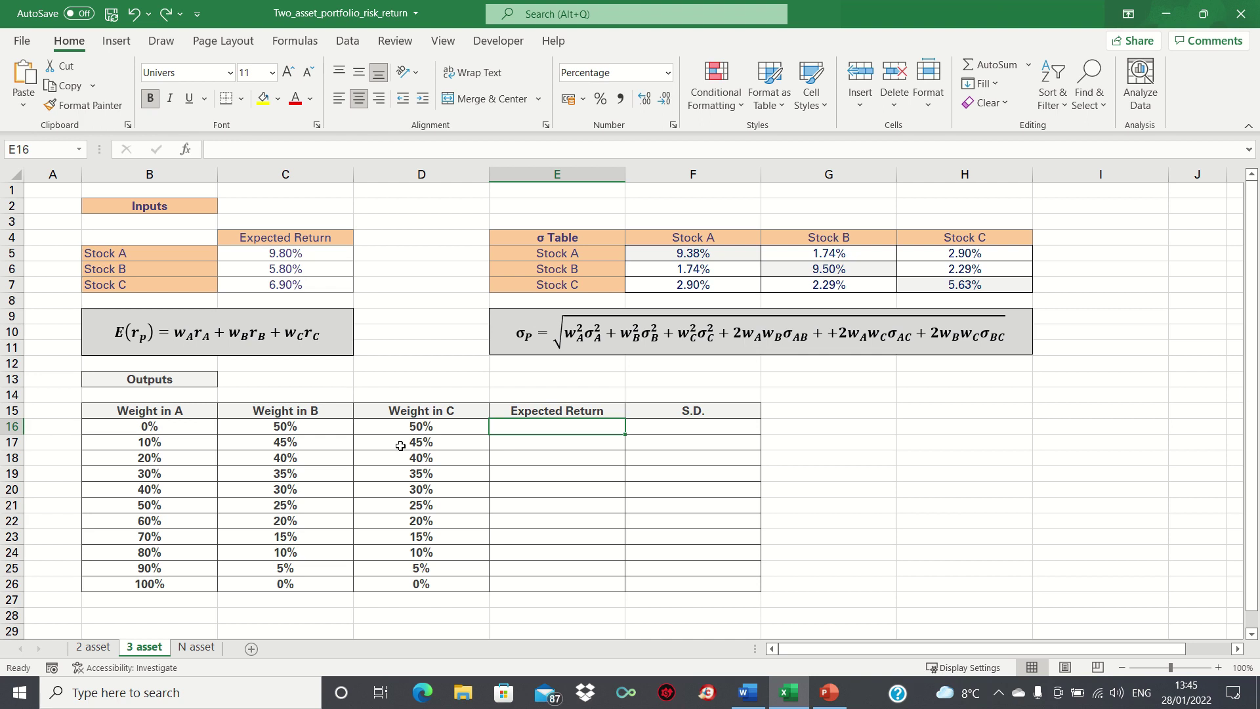
Enter =B16*C5+C16*C6+D16*C7 in E16, giving a 6.35% expected return
type("=")
key("Left")
key("Left")
key("Left")
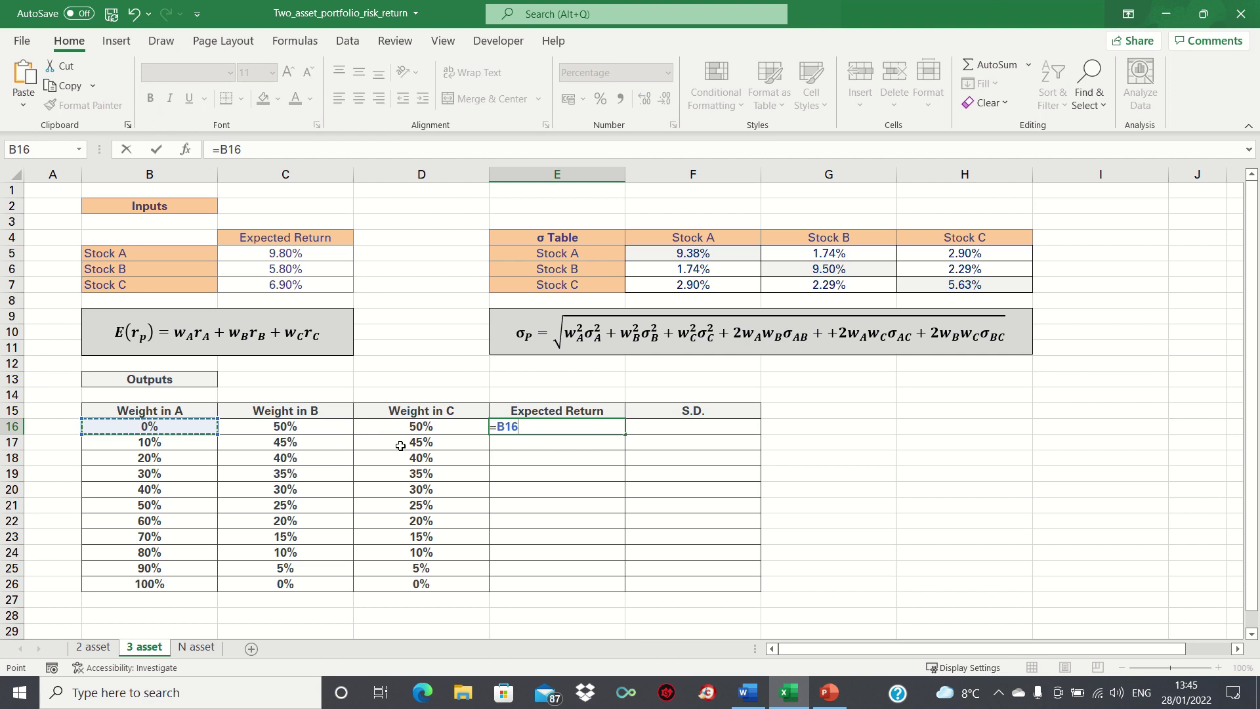
type("*")
left_click(321, 253)
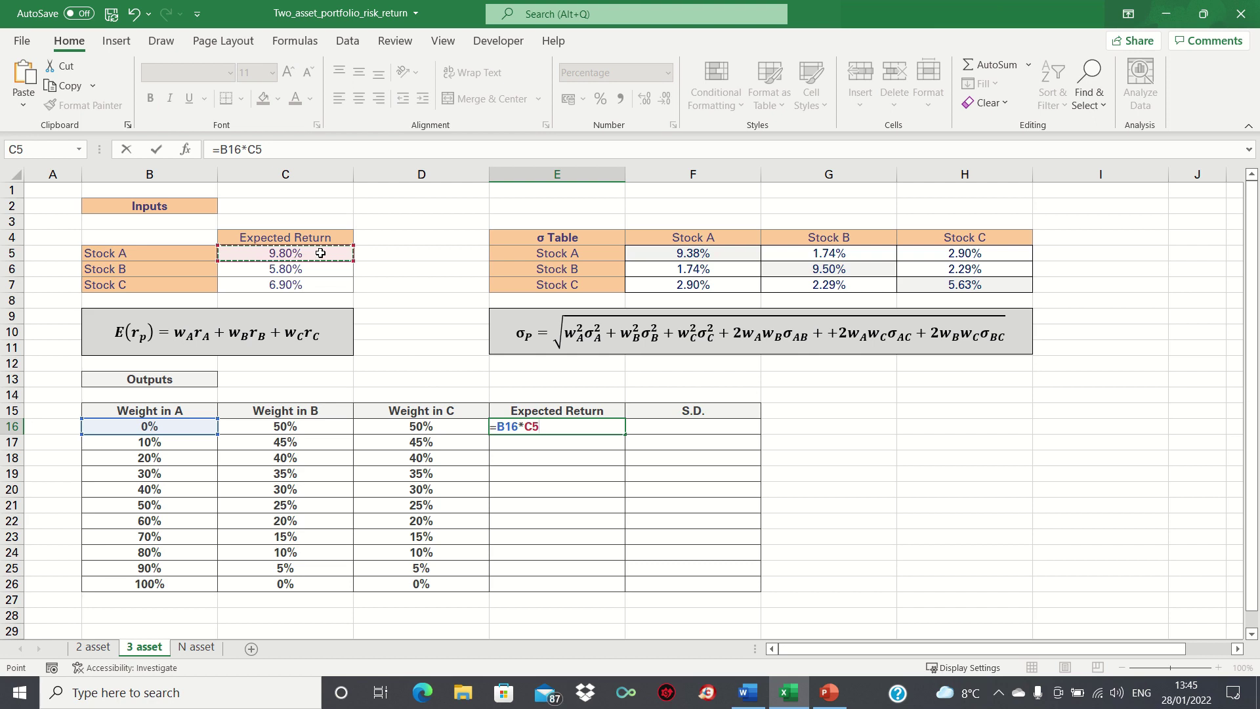
type("+")
key("Left")
key("Left")
type("*")
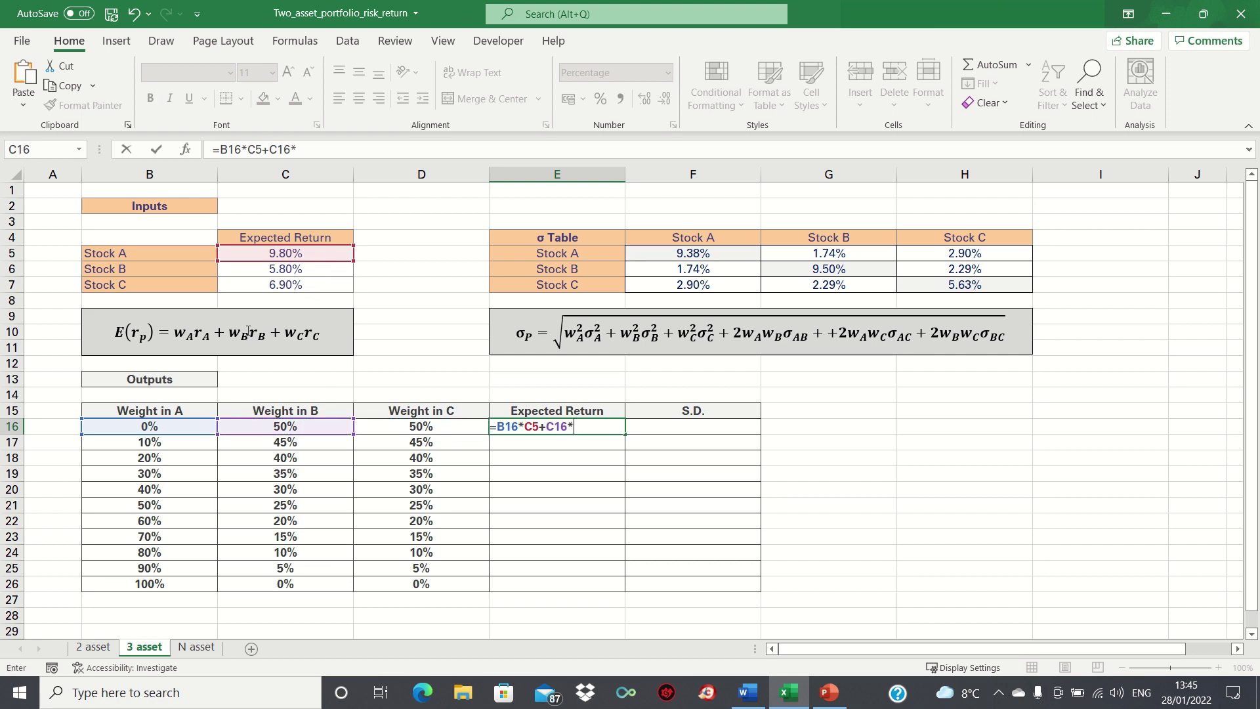
left_click(290, 269)
type("+")
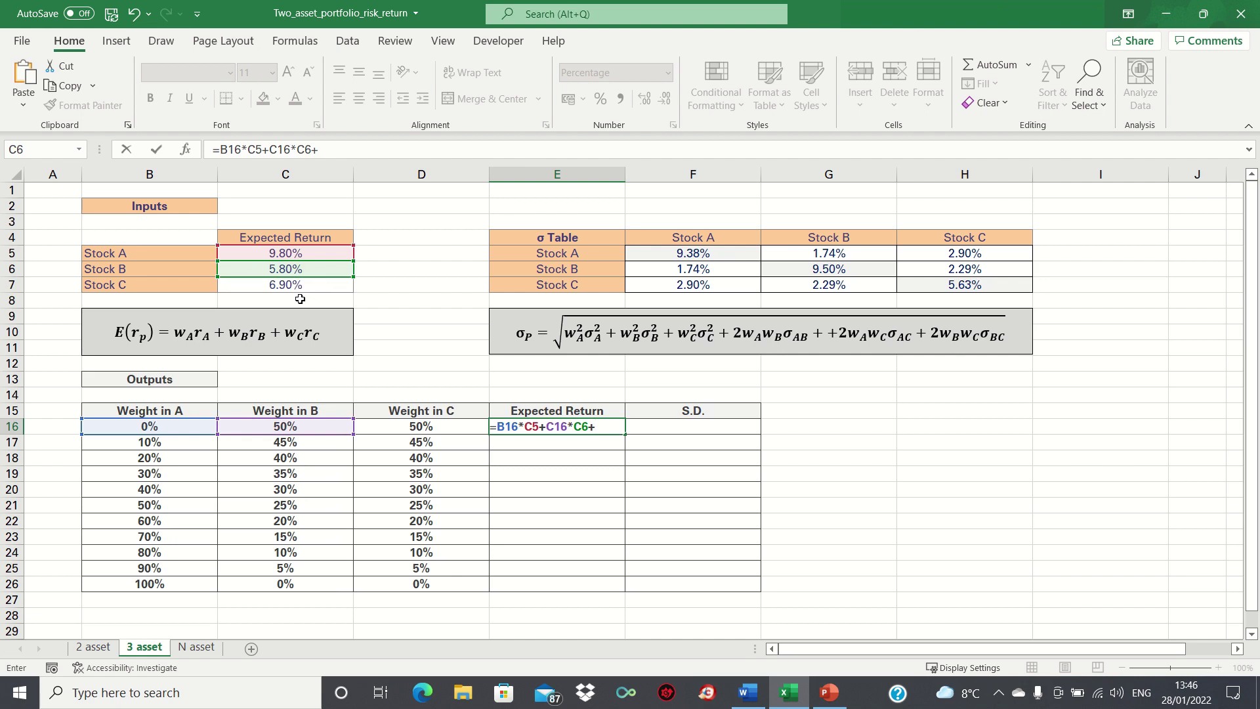
key("Left")
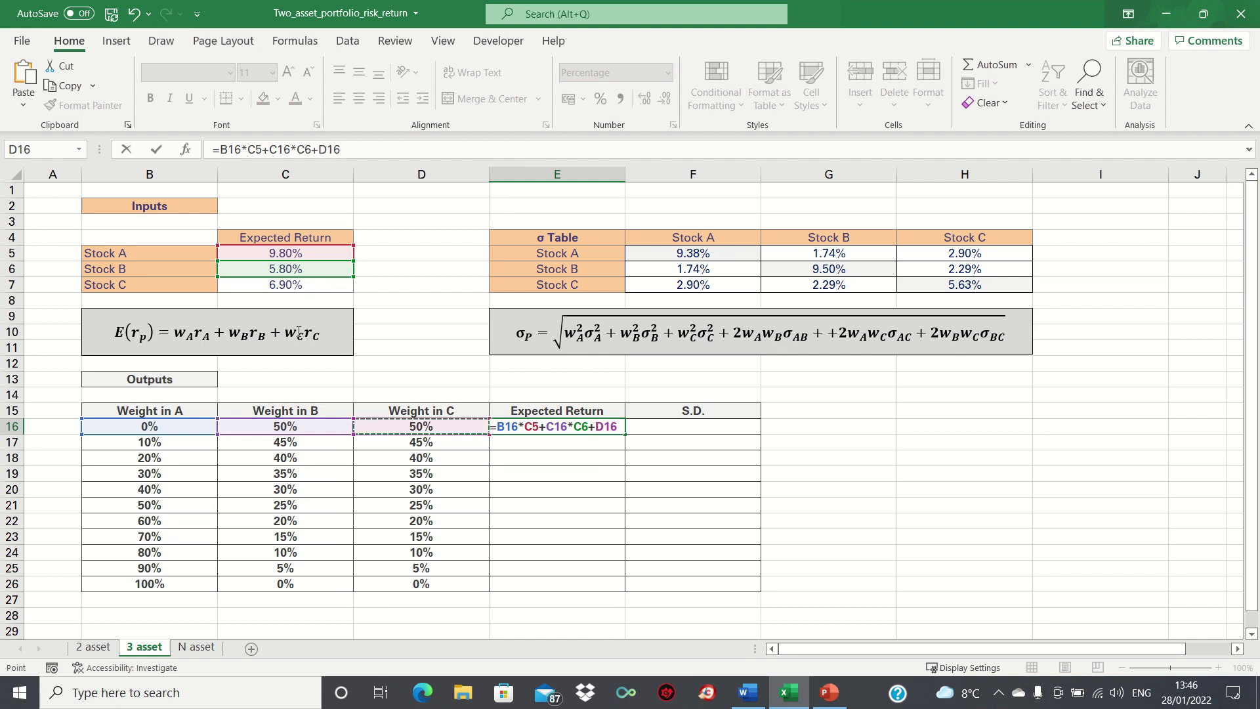
type("*")
left_click(329, 285)
key("Return")
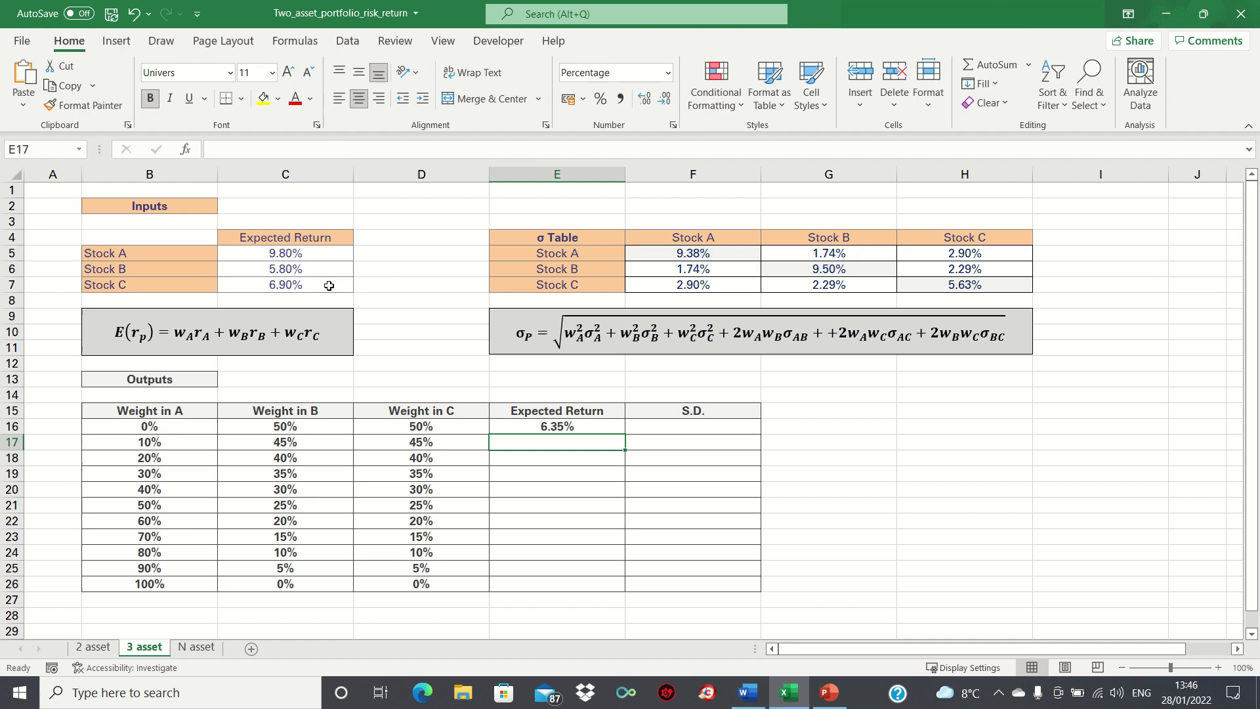
Make C5, C6 and C7 absolute in E16's formula and fill it down through row 26
key("Up")
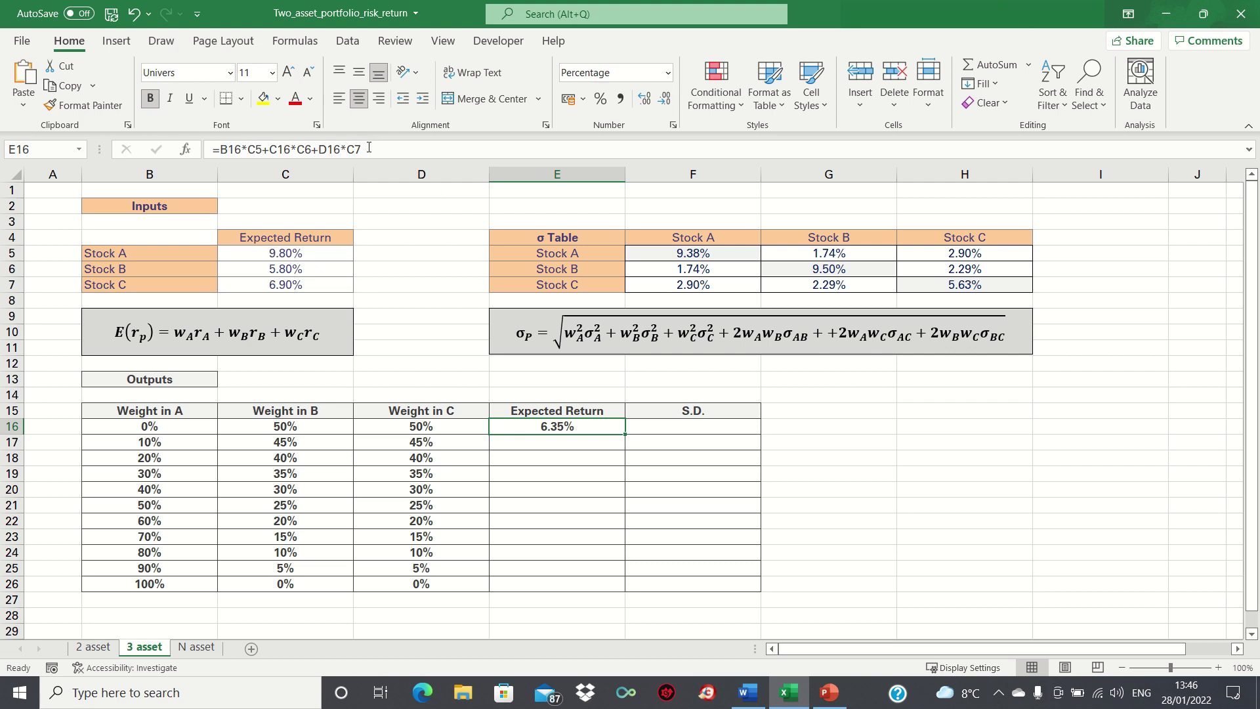
left_click(255, 148)
key("F4")
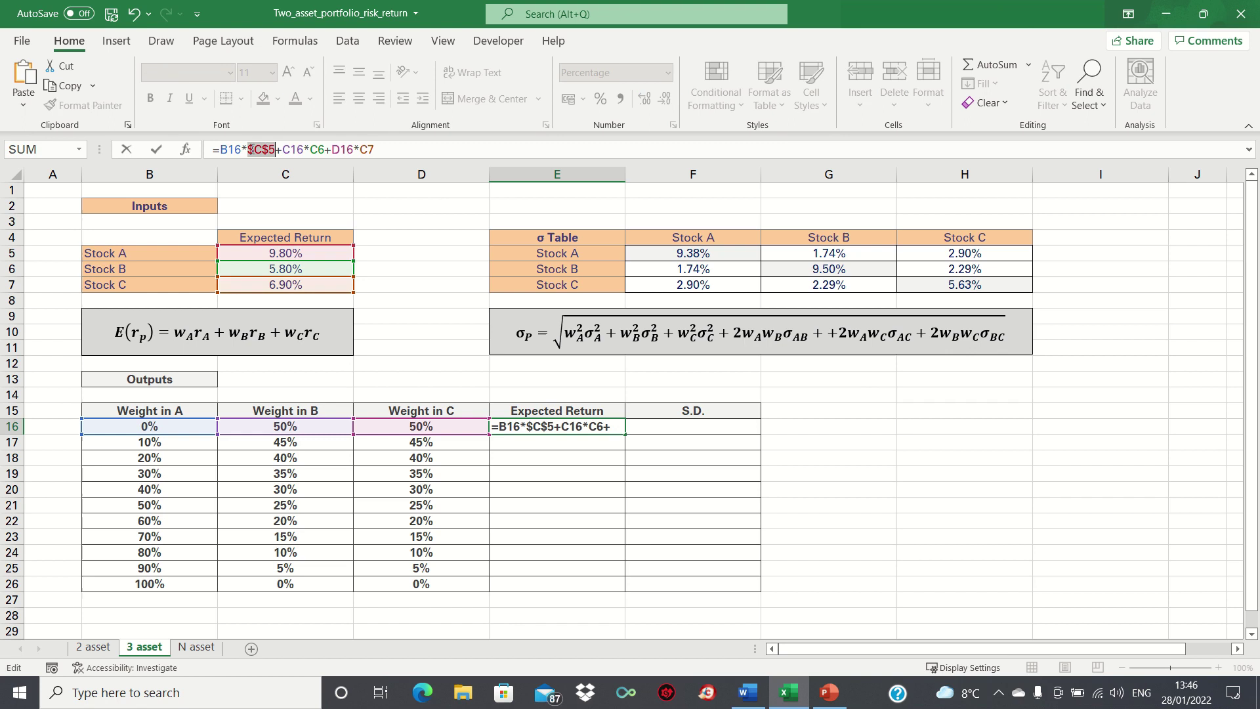
left_click(321, 148)
key("F4")
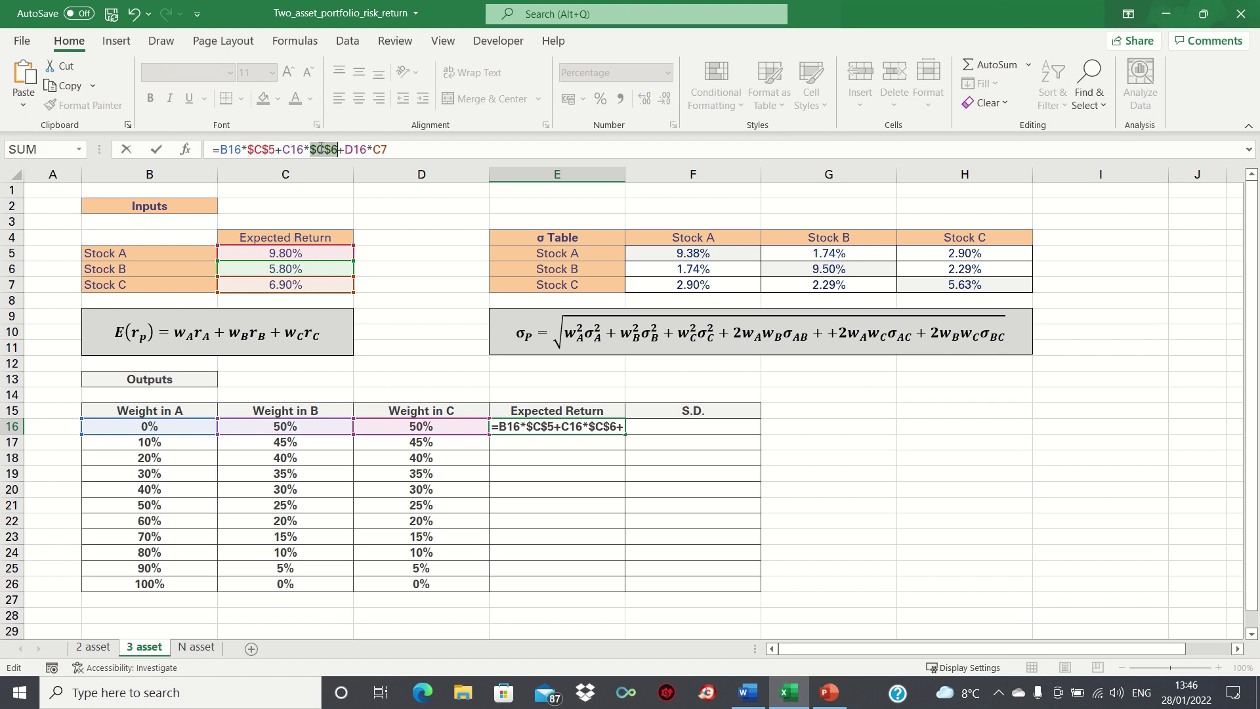
left_click(375, 149)
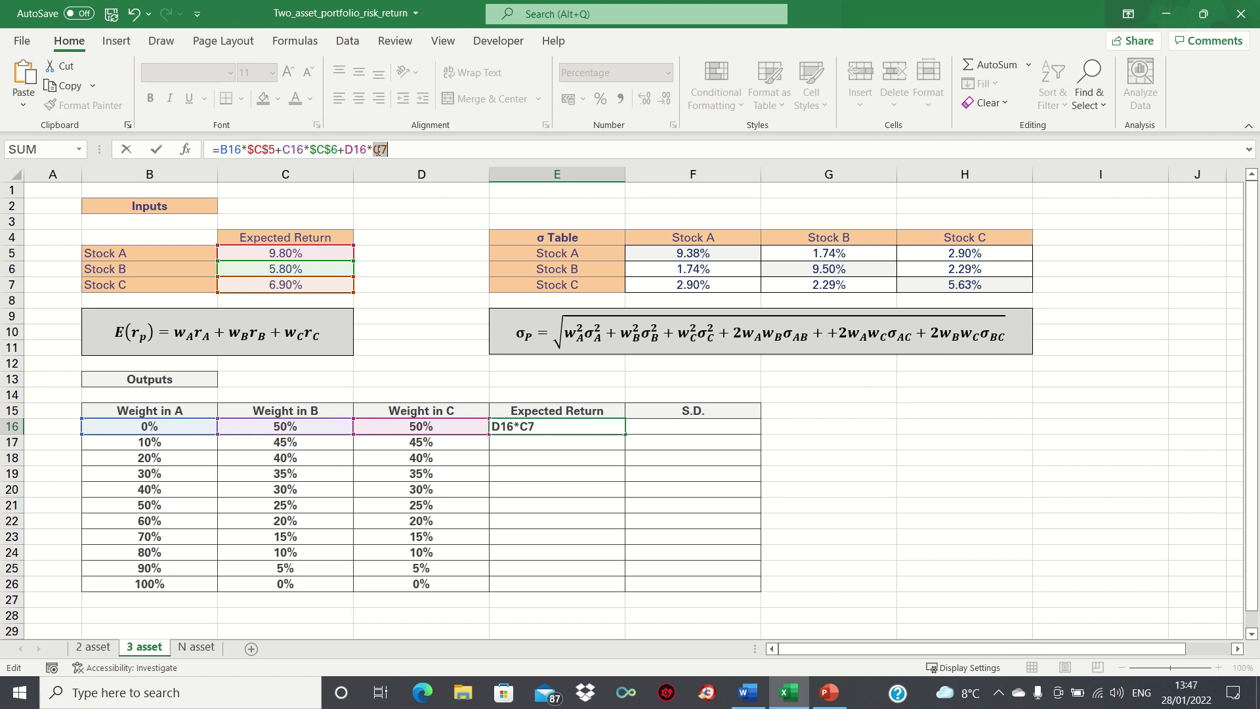
key("F4")
key("Return")
key("Up")
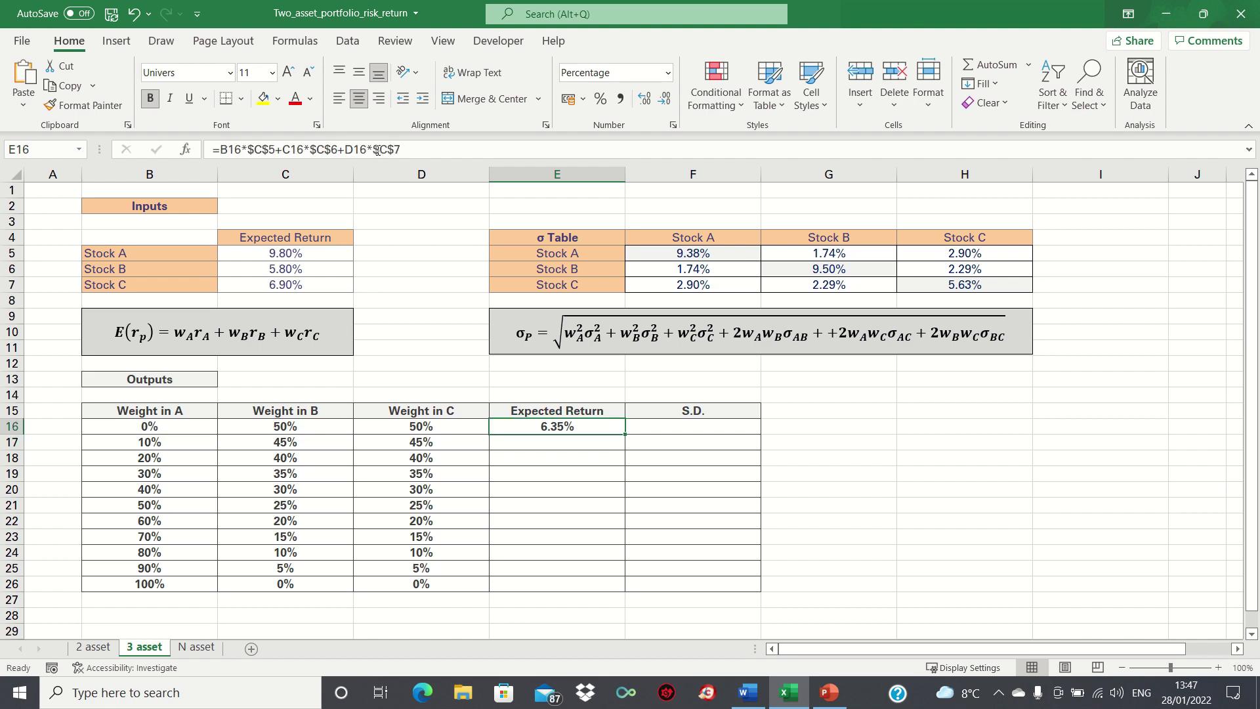
double_click(625, 433)
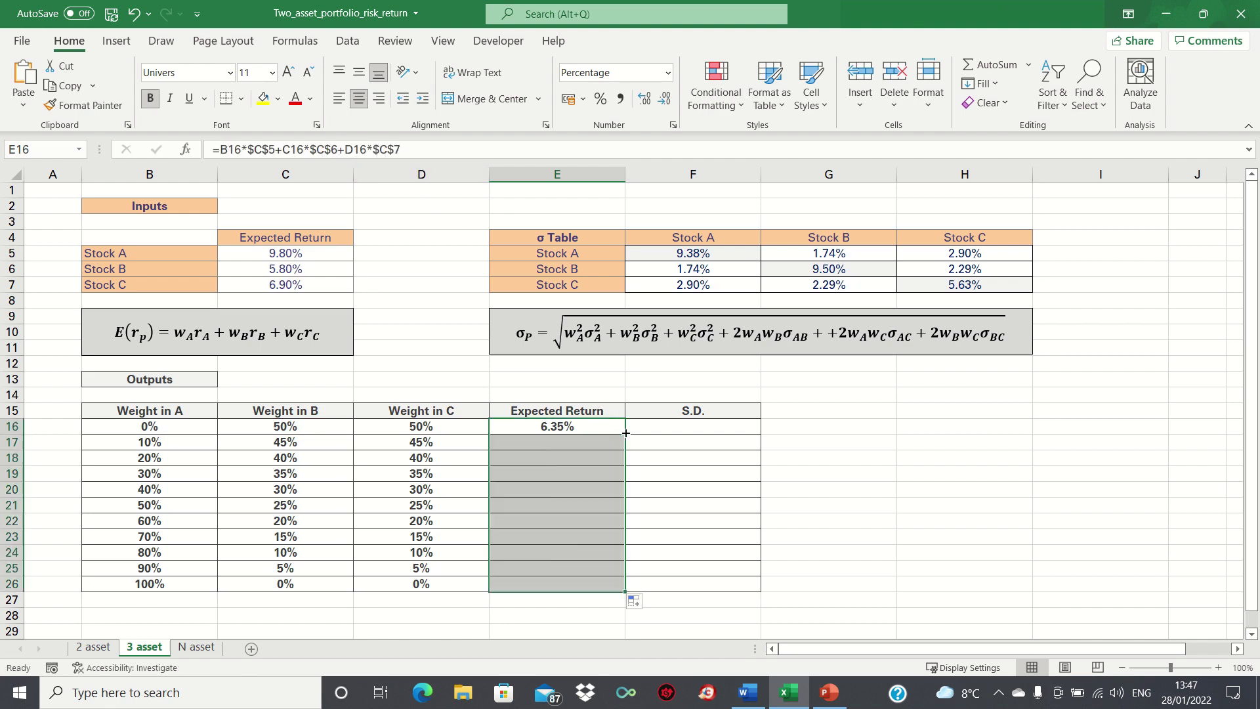
left_click(645, 427)
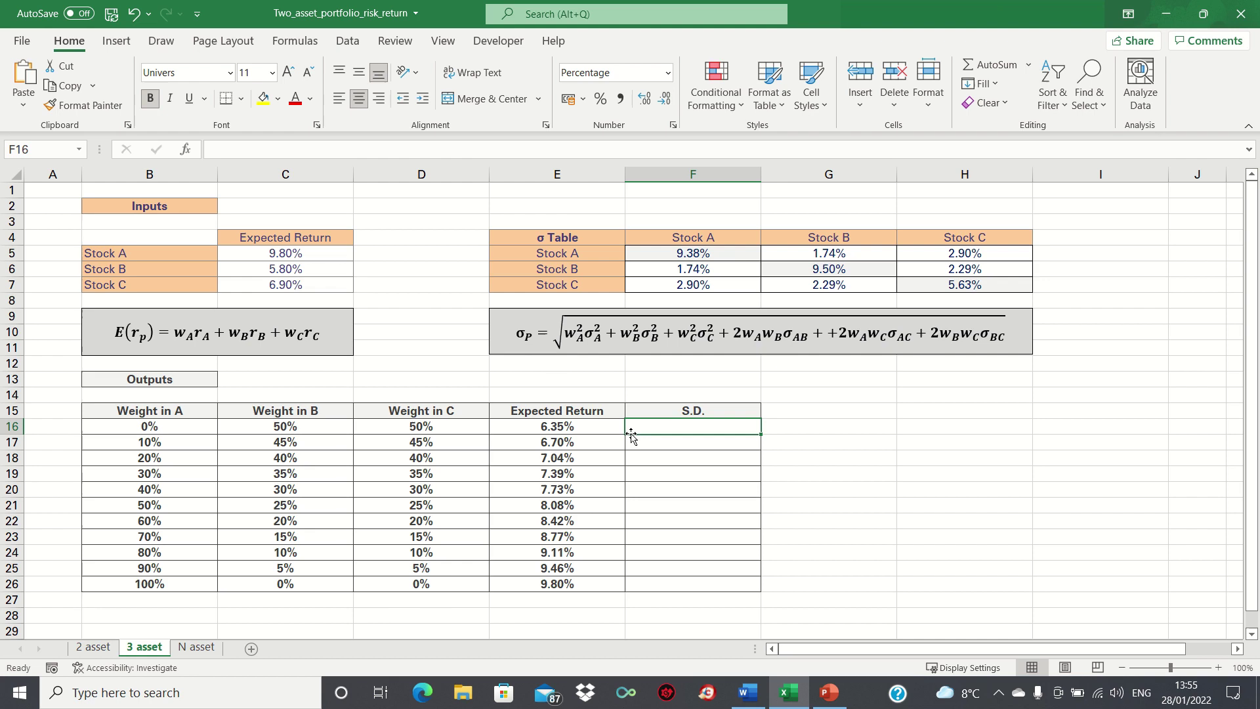
Start F16 with =SQRT( and add the squared-weight variance terms for Stocks A, B and C
type("=SQRT(")
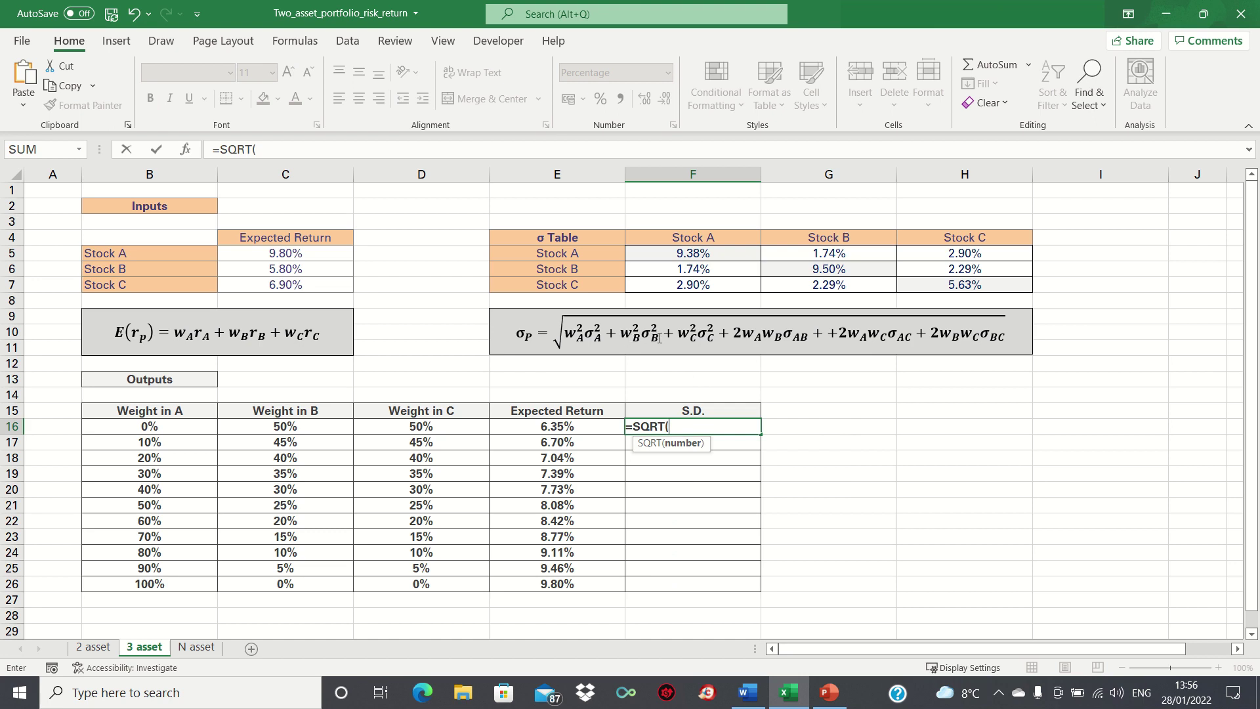
key("Left")
key("Left")
key("Left")
key("Left")
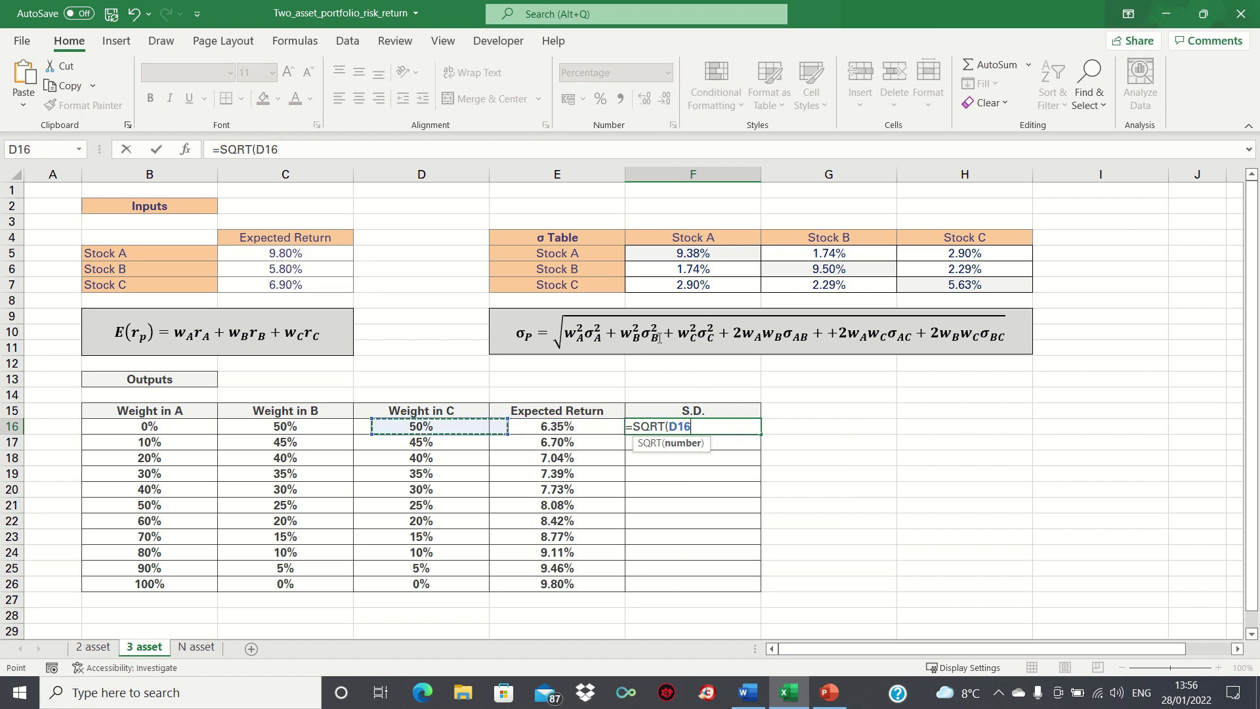
type("^2*")
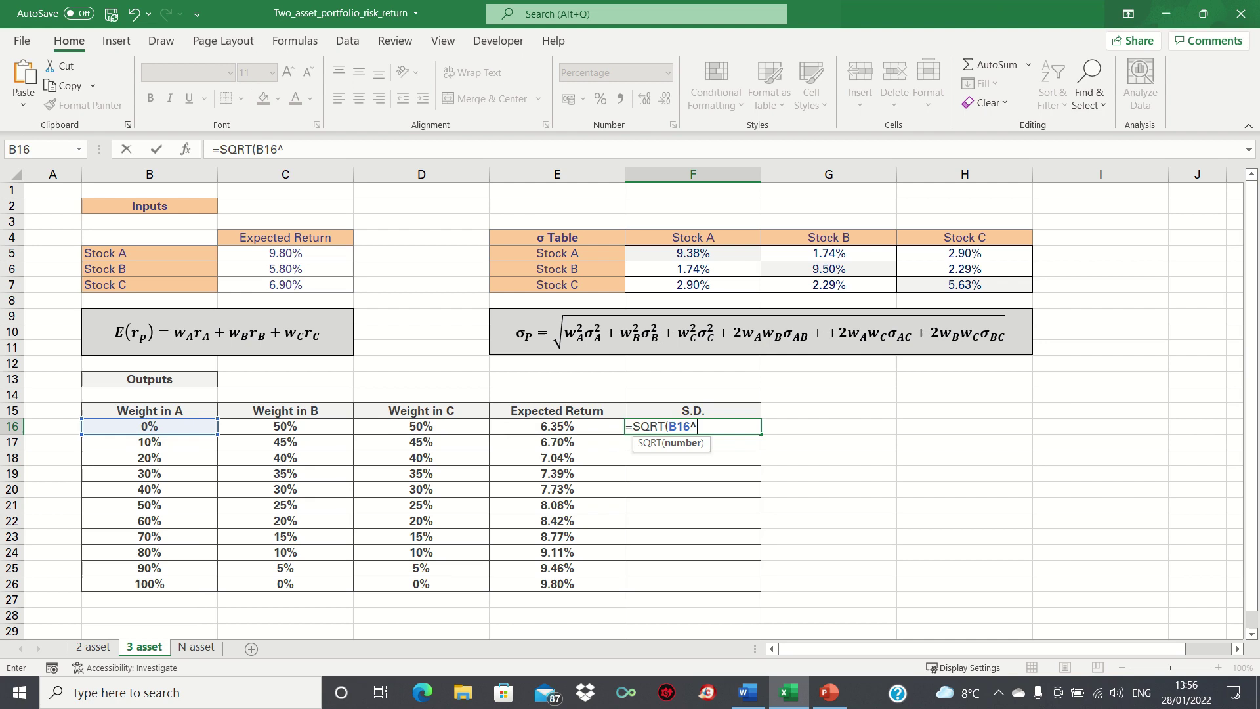
left_click(699, 251)
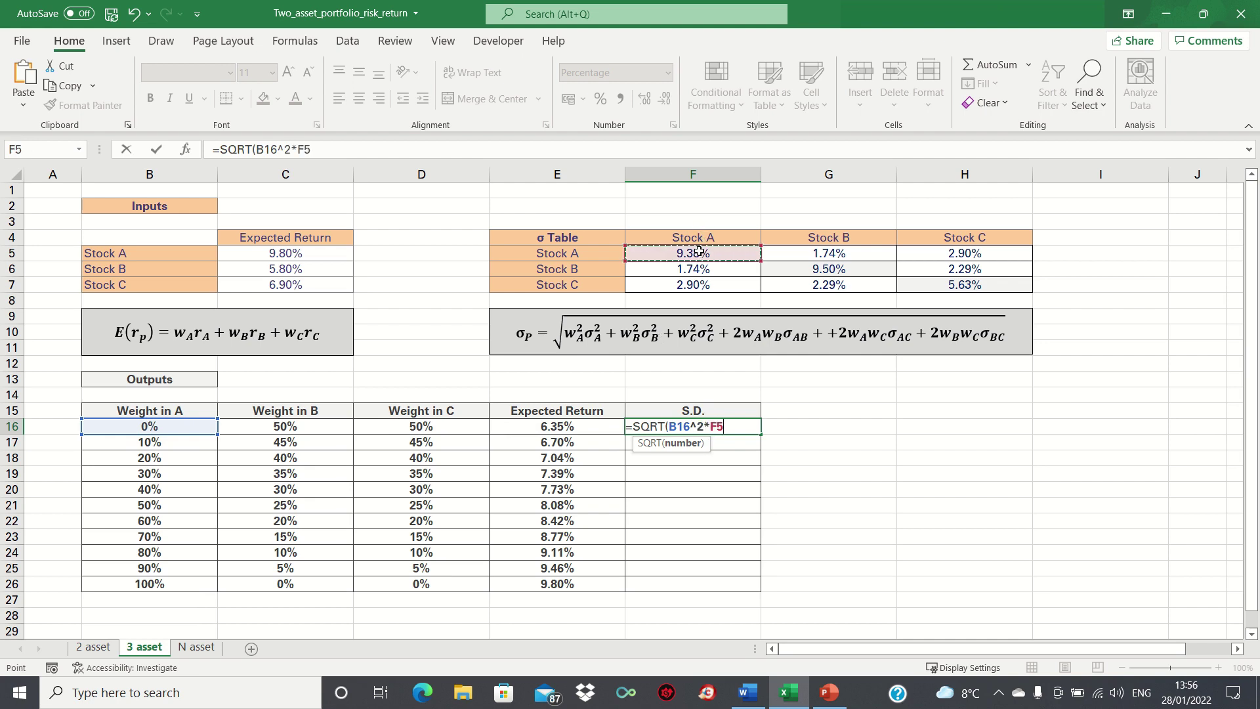
type("+")
key("Left")
key("Left")
key("Left")
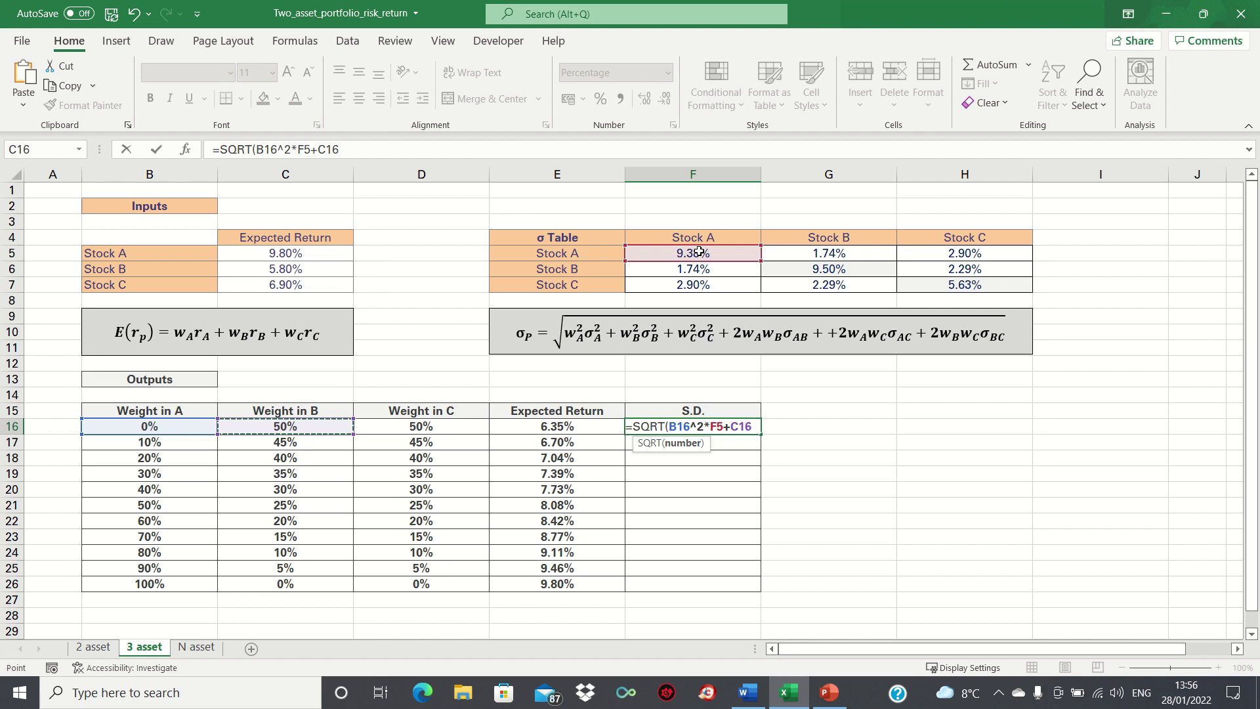
type("^2*")
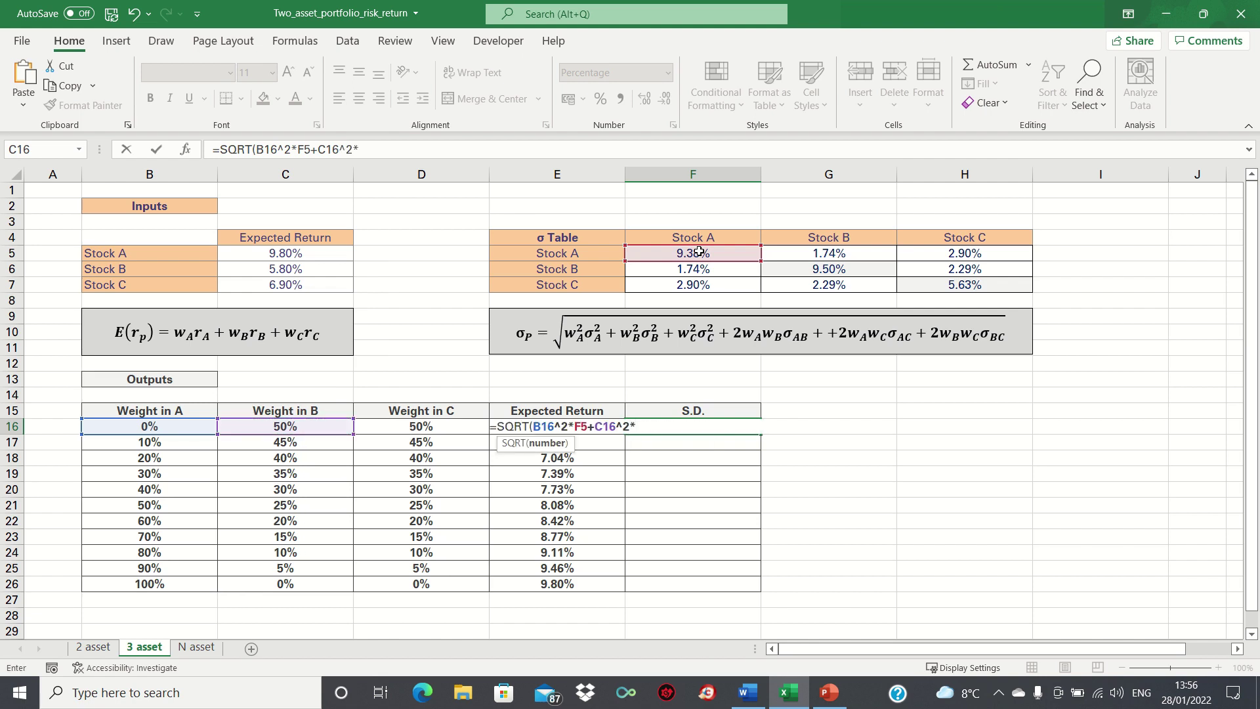
left_click(827, 266)
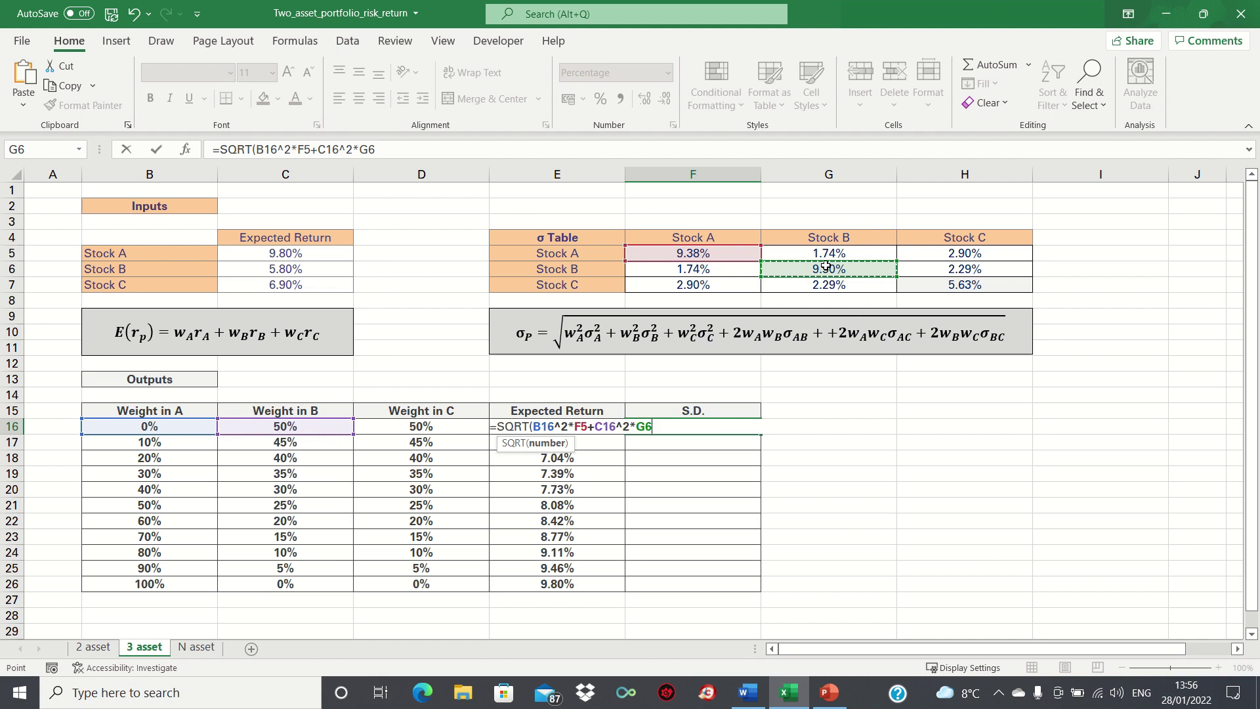
type("+")
key("Left")
key("Left")
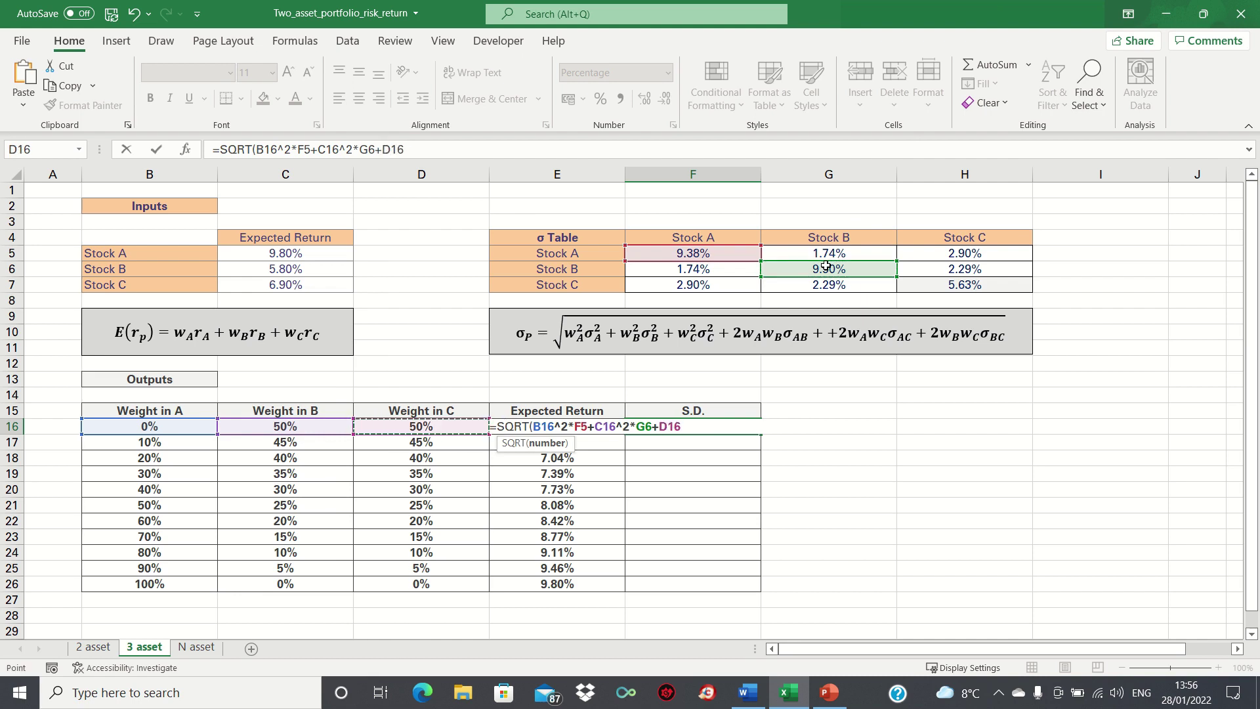
type("^2*")
left_click(927, 284)
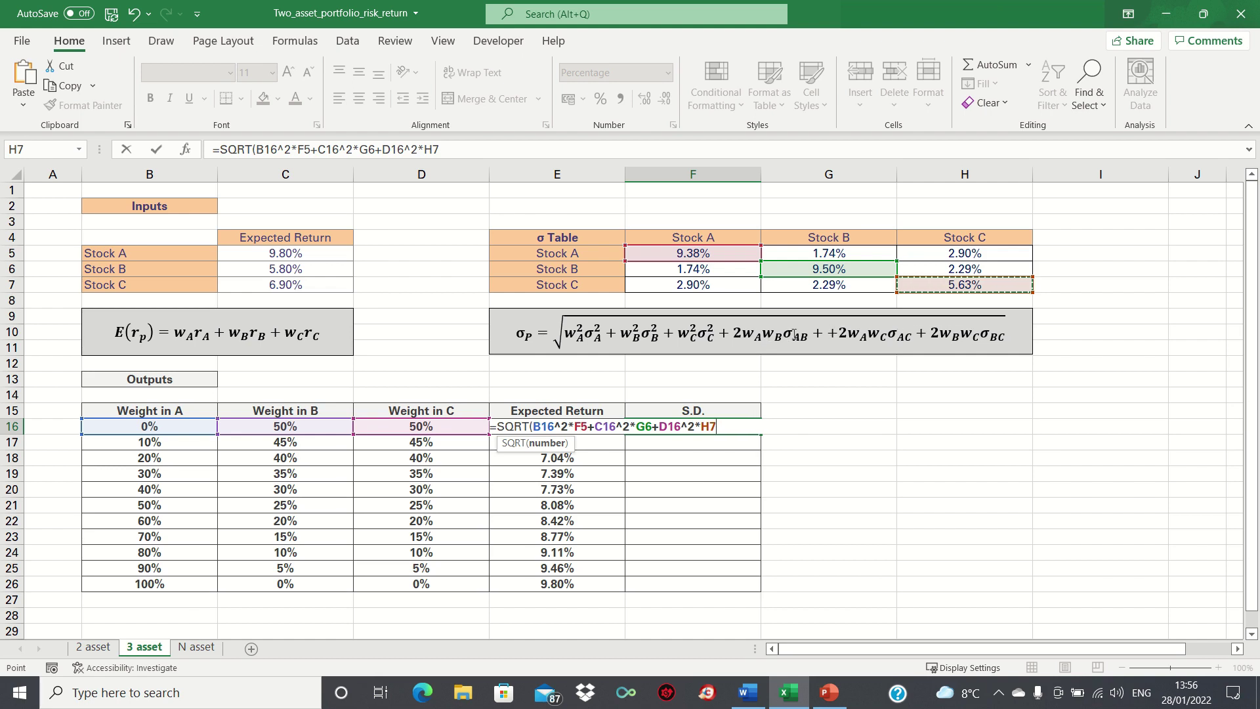
Add the 2*B16*C16*F6 covariance term for Stocks A and B
type("+2*")
key("Left")
key("Left")
key("Left")
key("Left")
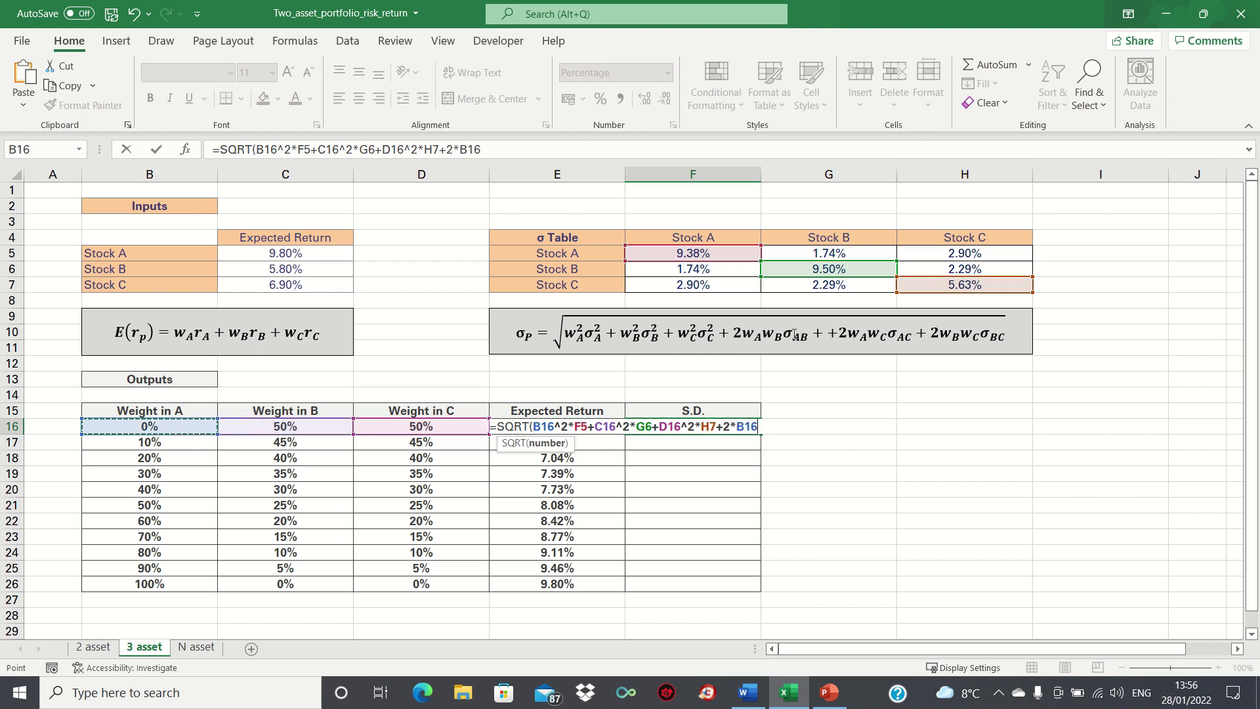
type("*")
key("Left")
key("Left")
key("Left")
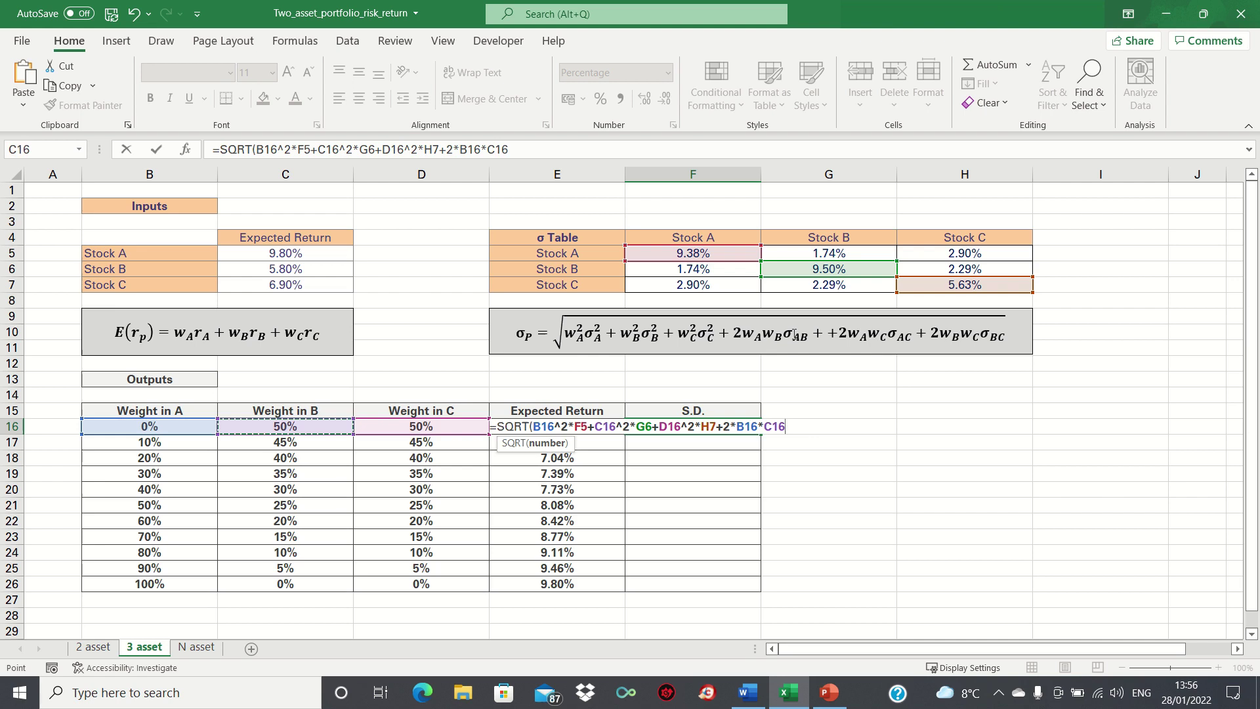
type("*")
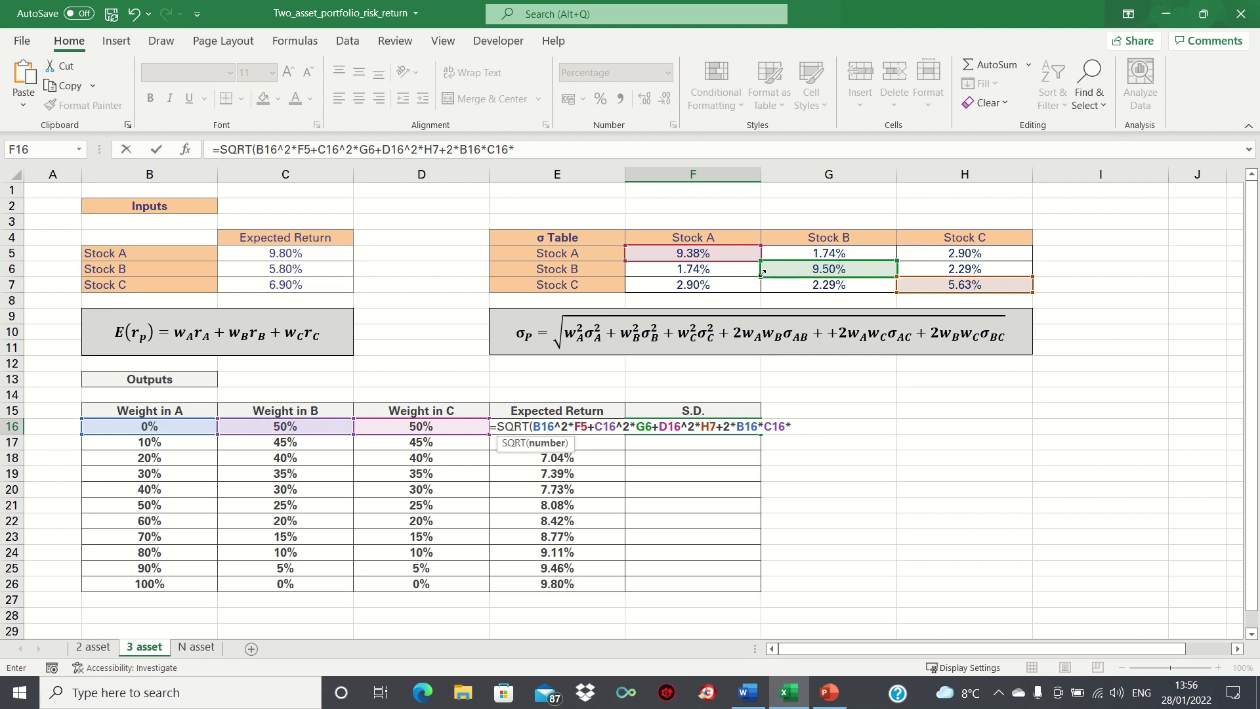
left_click(731, 271)
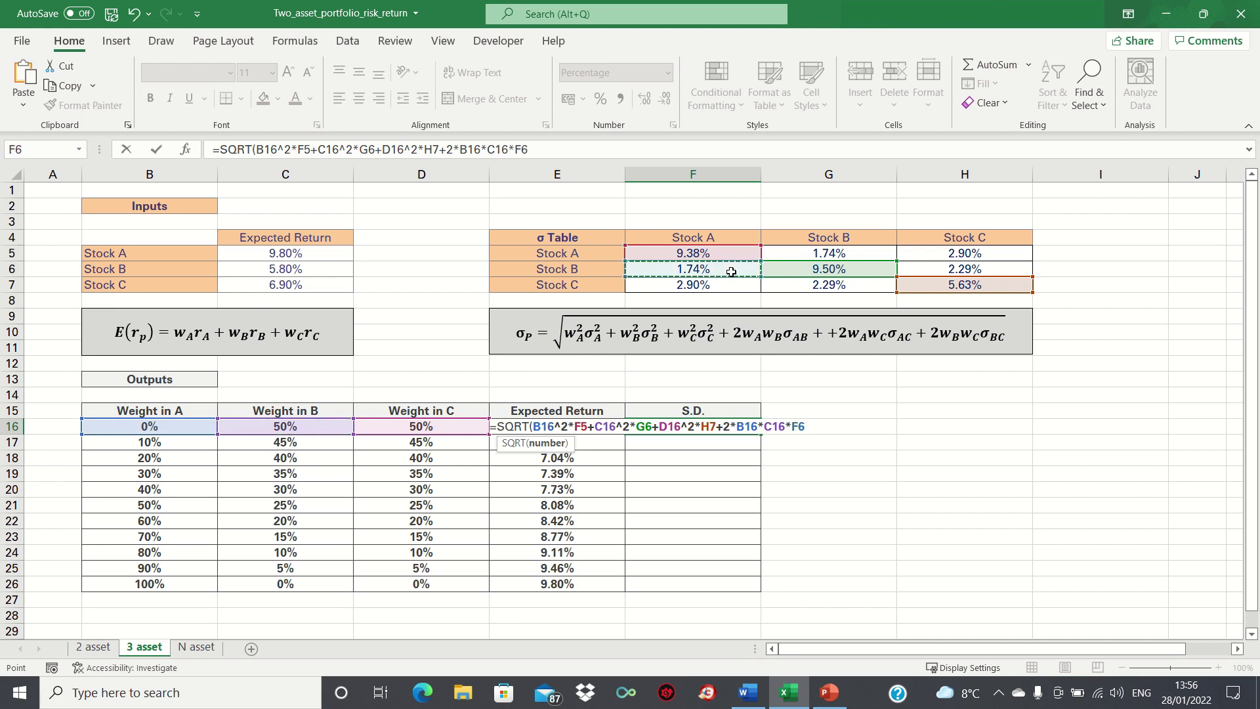
Add the 2*B16*D16*F7 covariance term for Stocks A and C
type("+")
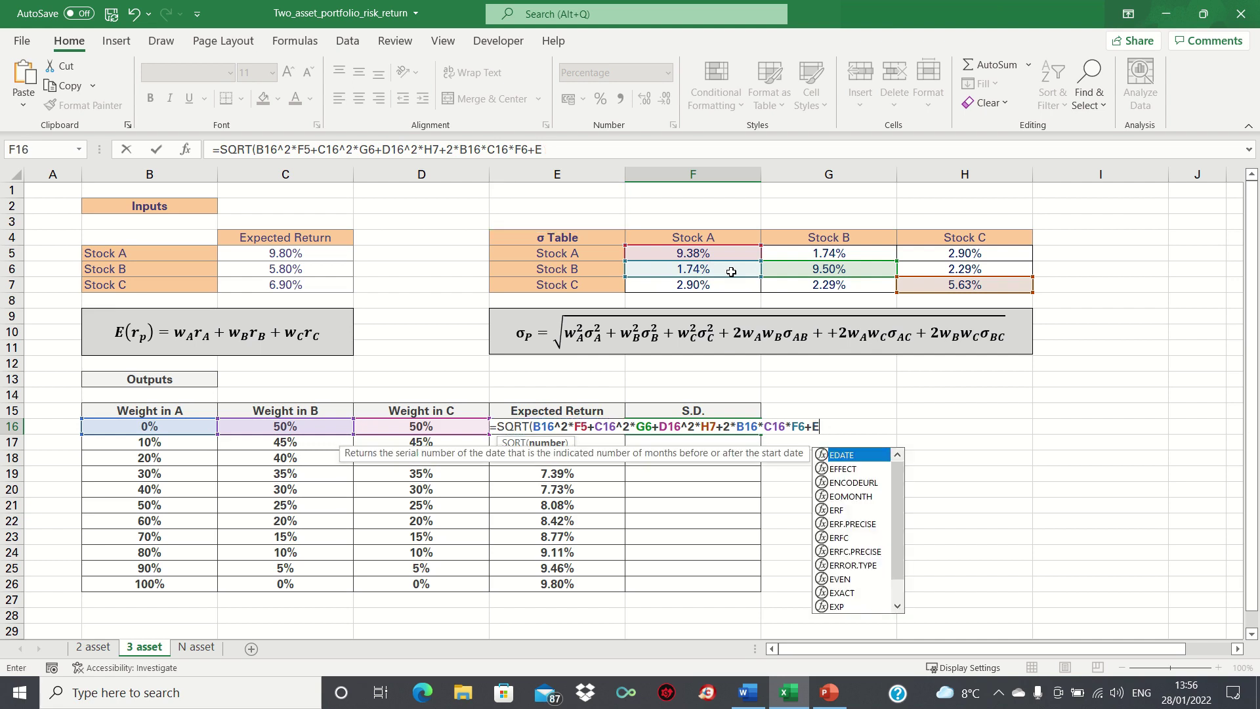
type("2*")
key("Left")
key("Left")
key("Left")
key("Left")
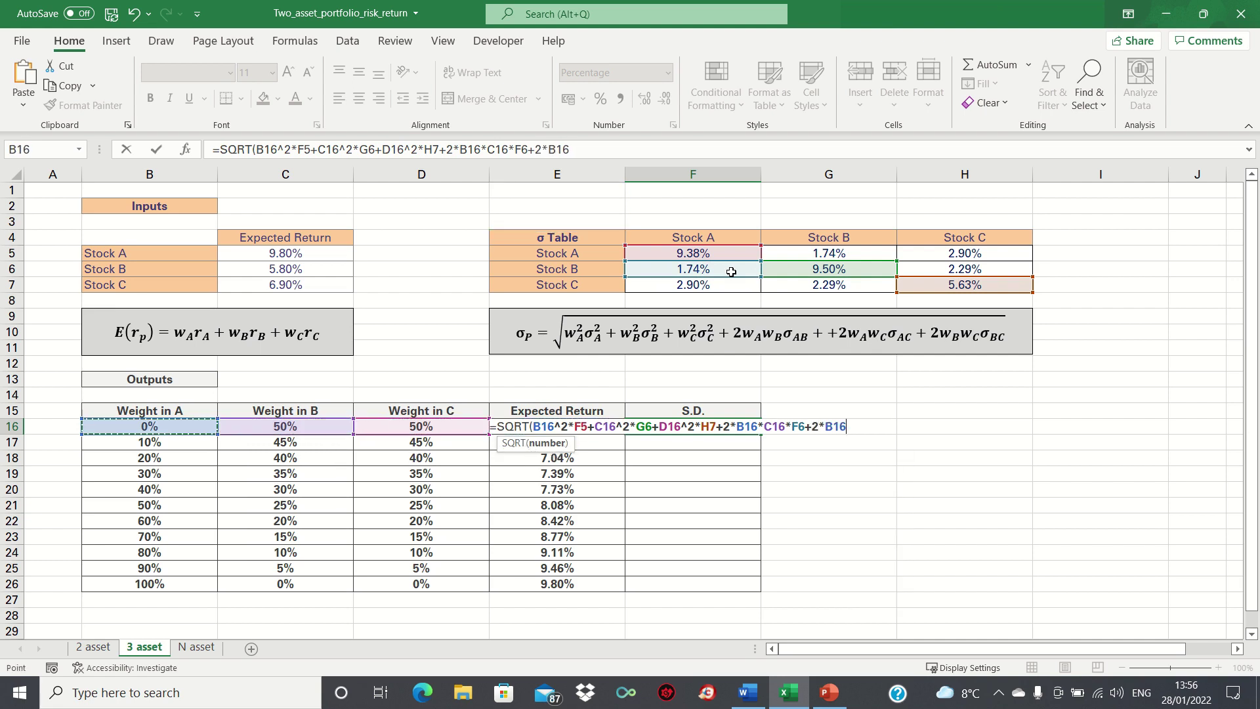
type("*")
key("Left")
key("Left")
key("Left")
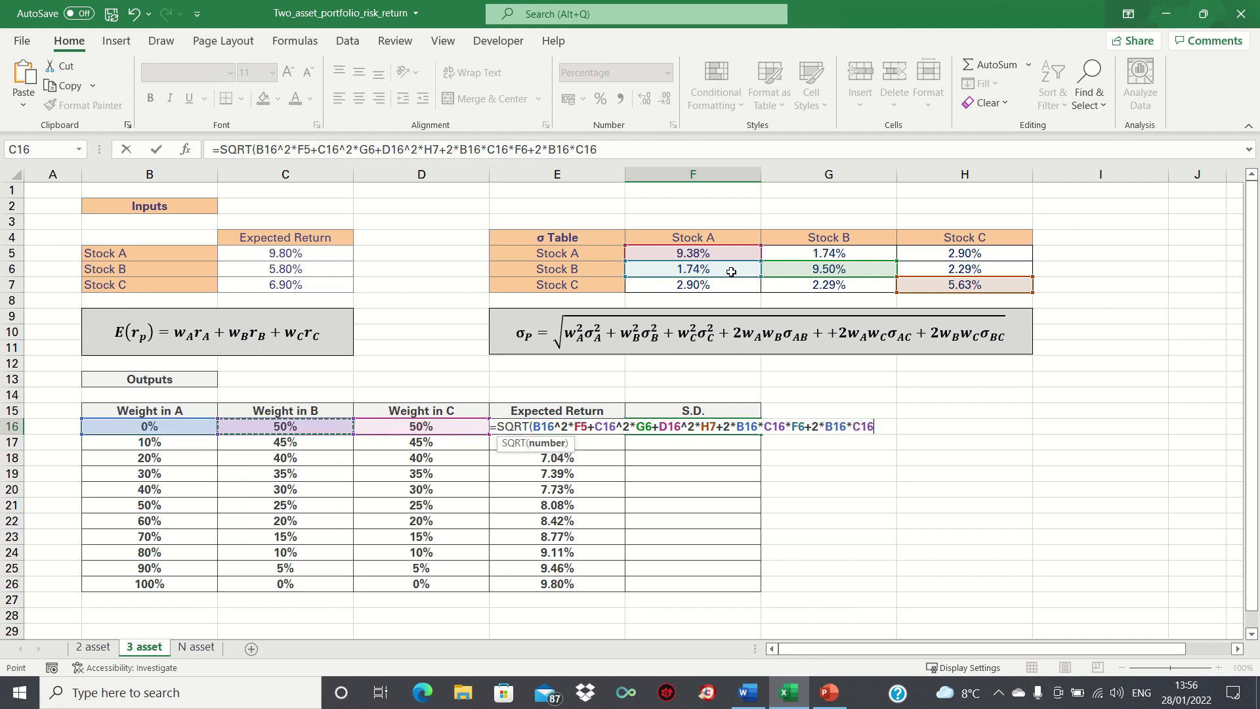
key("Right")
type("*")
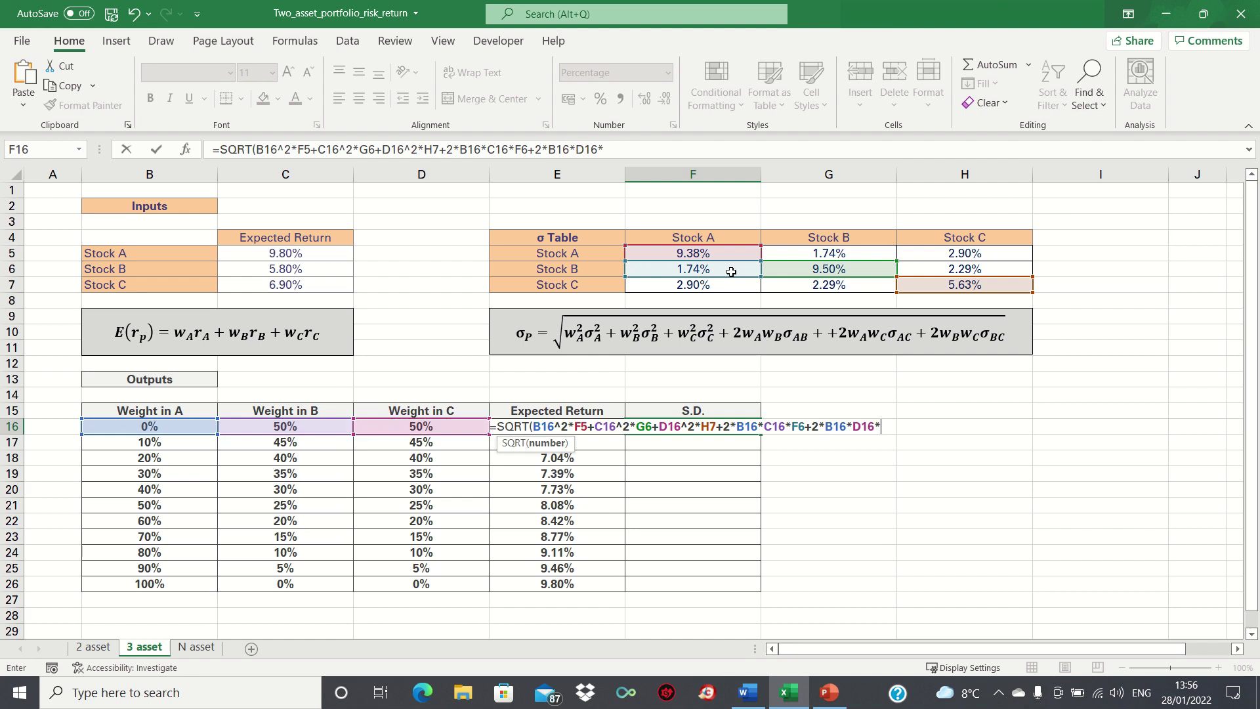
left_click(713, 285)
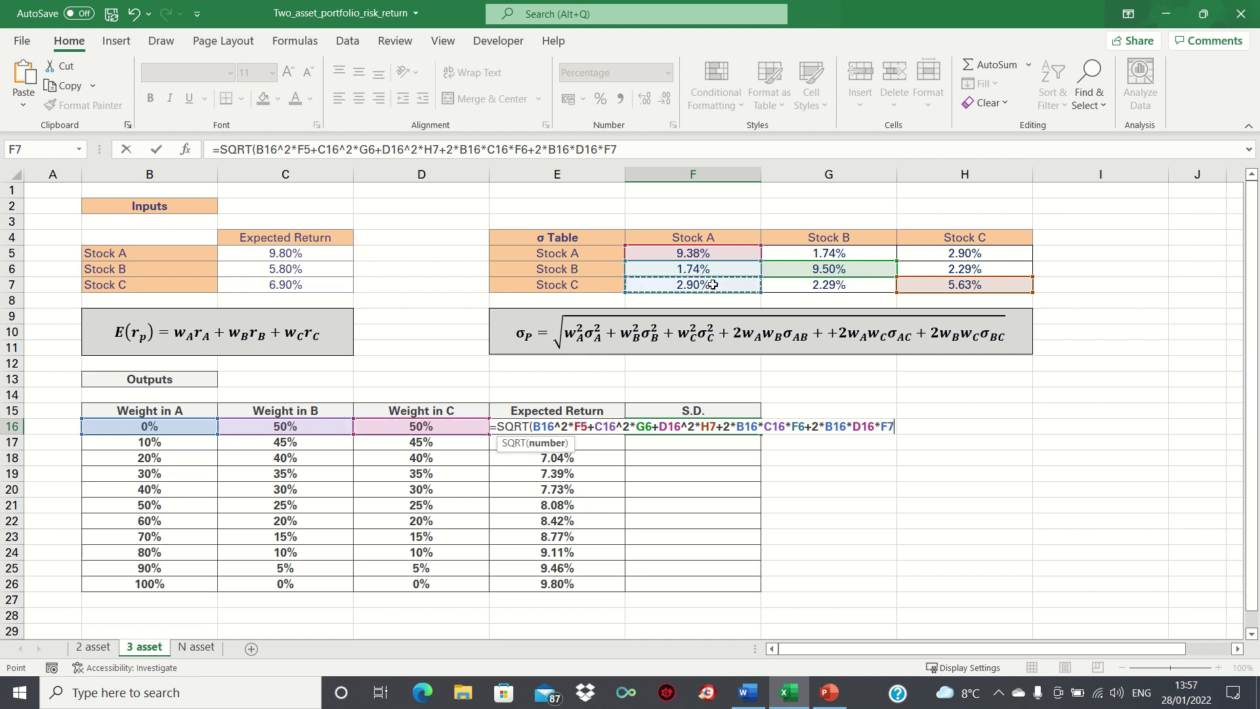
Add the 2*C16*D16*G7 term for Stocks B and C and close the bracket, showing 22.20%
type("+2*")
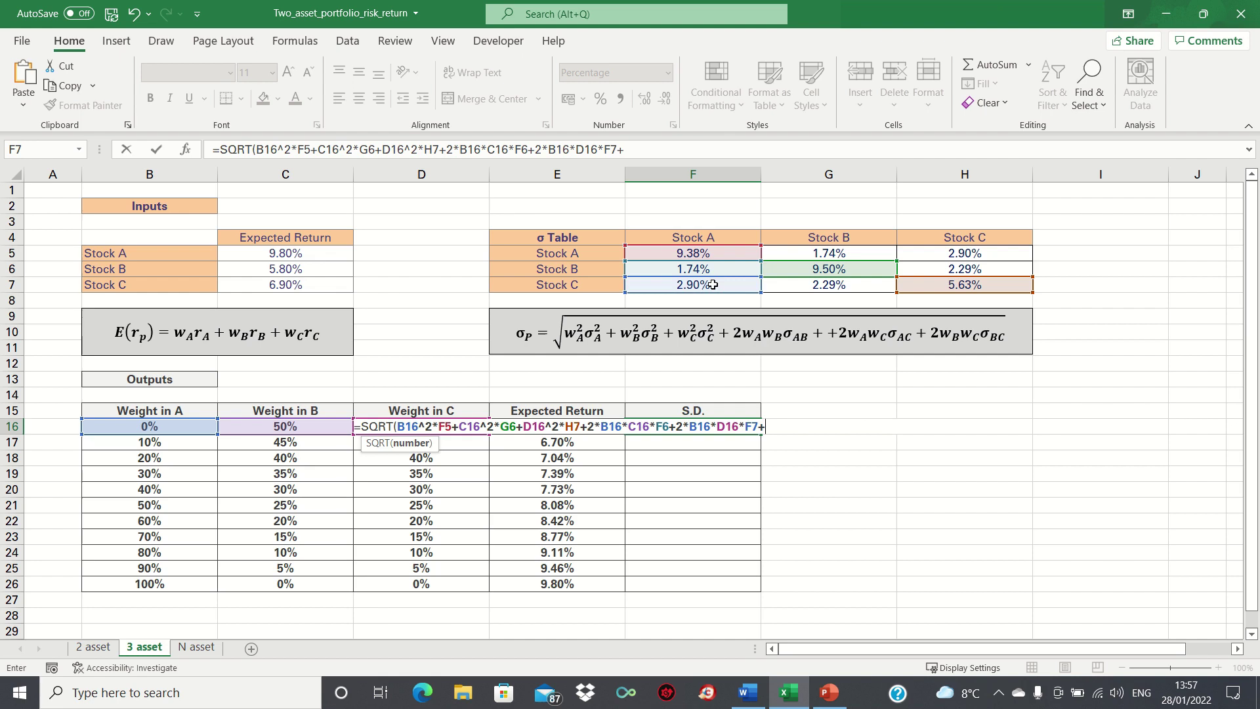
key("Left")
key("Left")
key("Left")
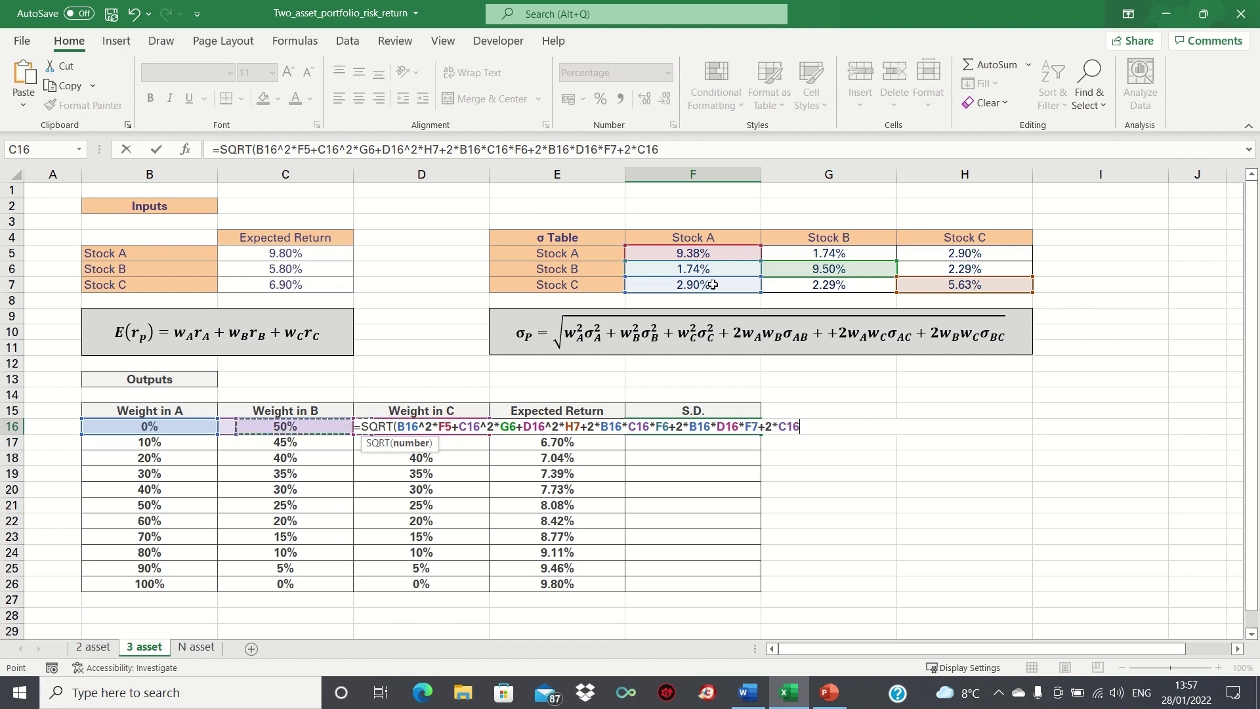
type("*")
key("Left")
key("Left")
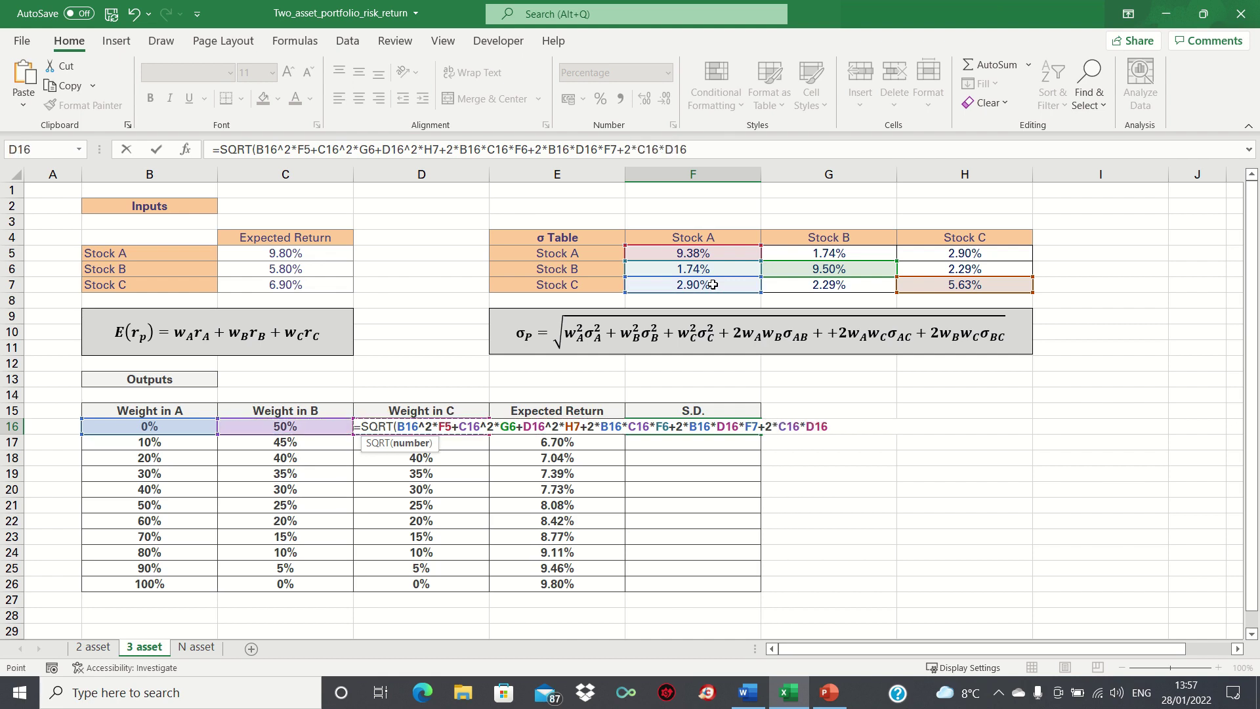
type("*")
left_click(821, 285)
type(")")
key("Return")
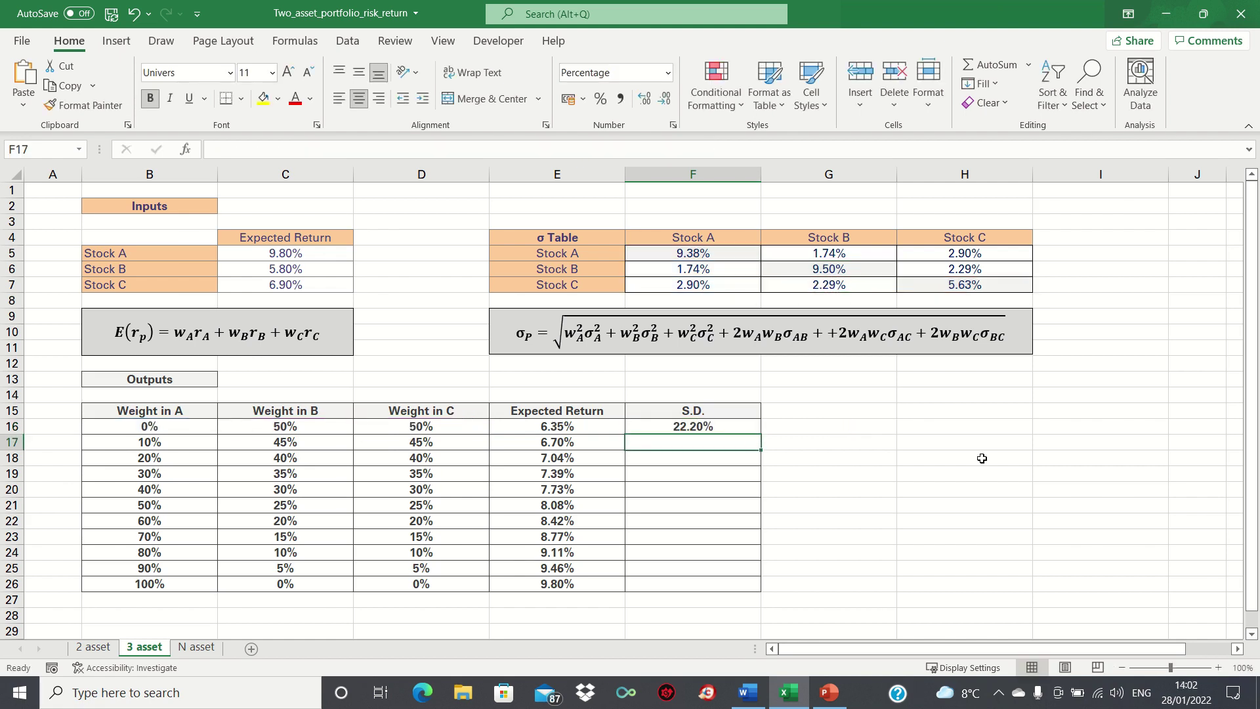
Lock the variance references F5, G6 and H7 in F16's formula as absolute
key("Up")
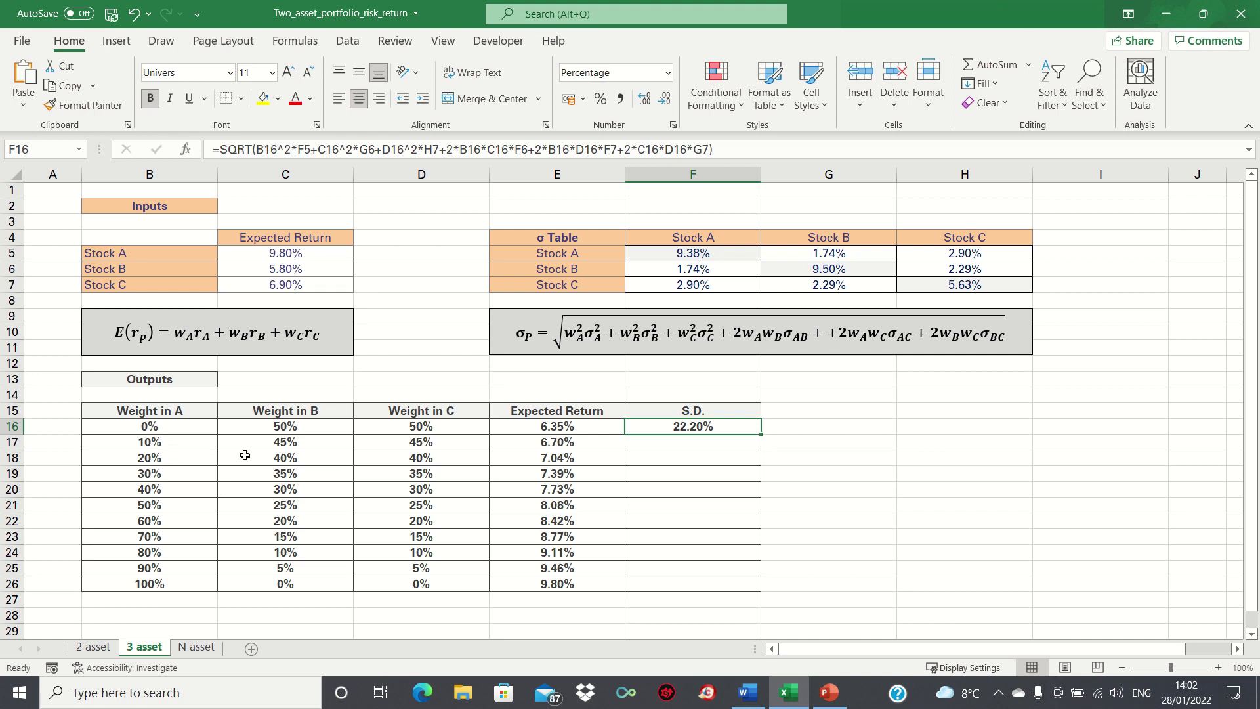
key("F2")
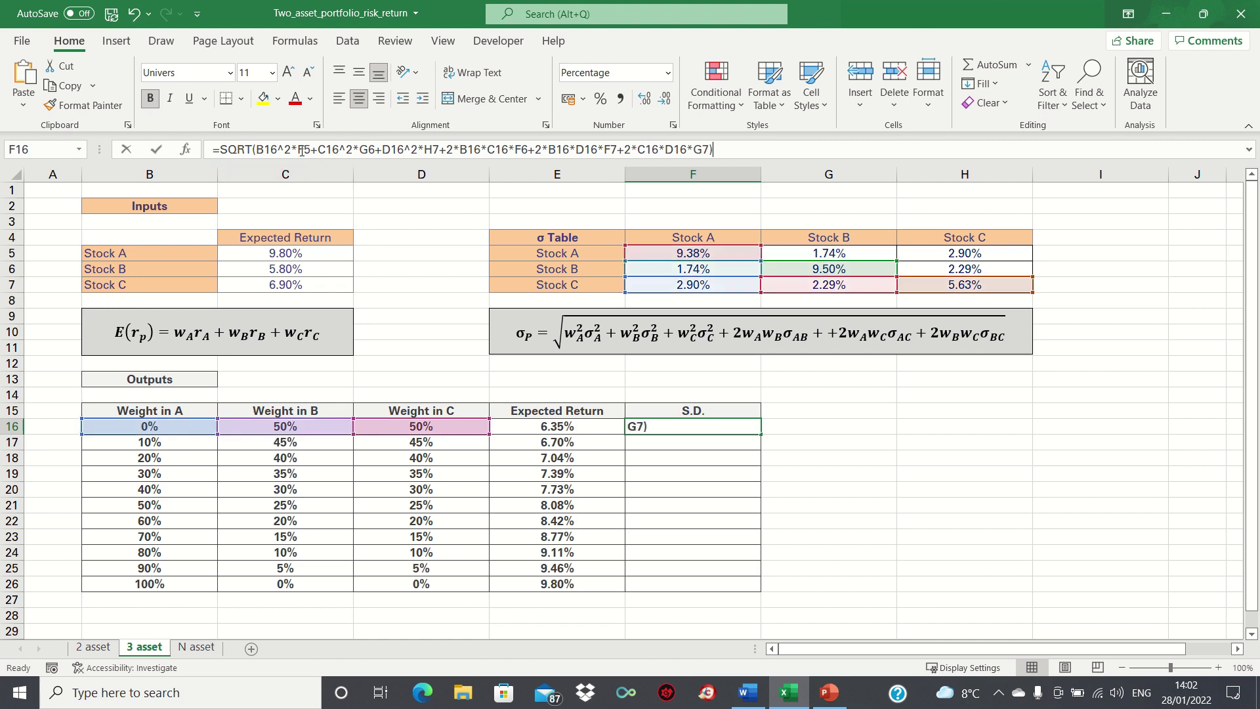
left_click(301, 151)
key("F4")
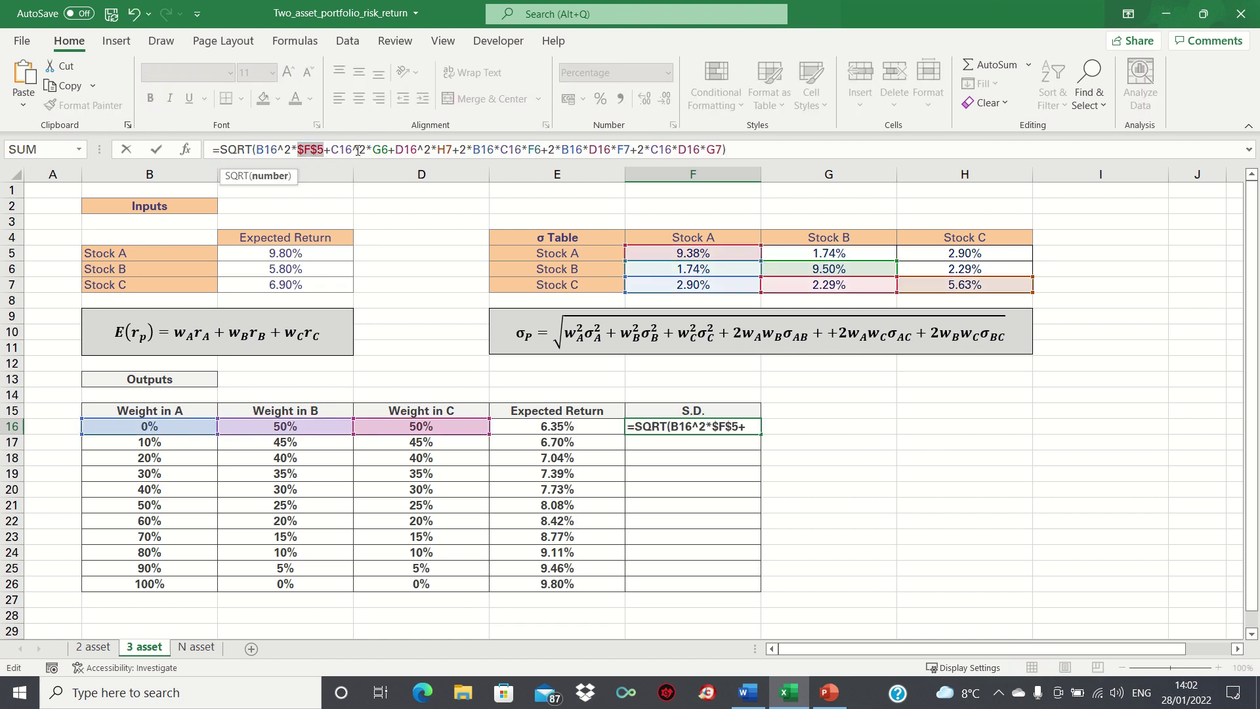
left_click(378, 150)
key("F4")
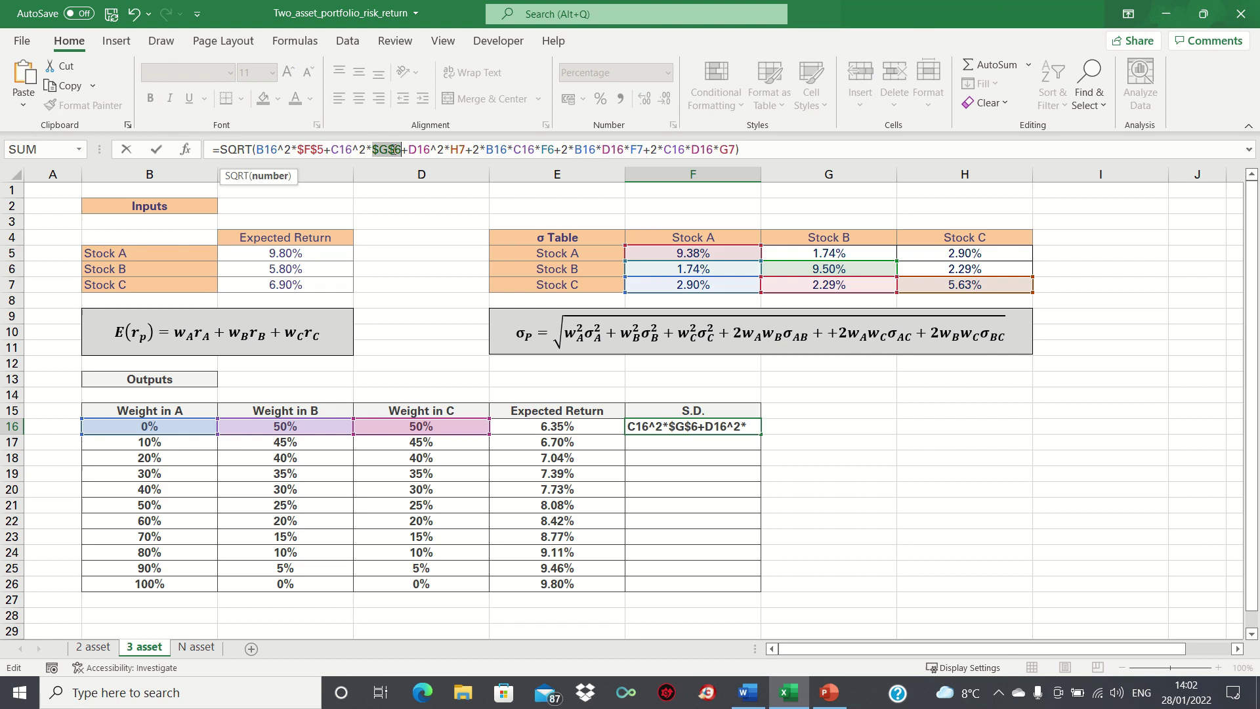
left_click(454, 150)
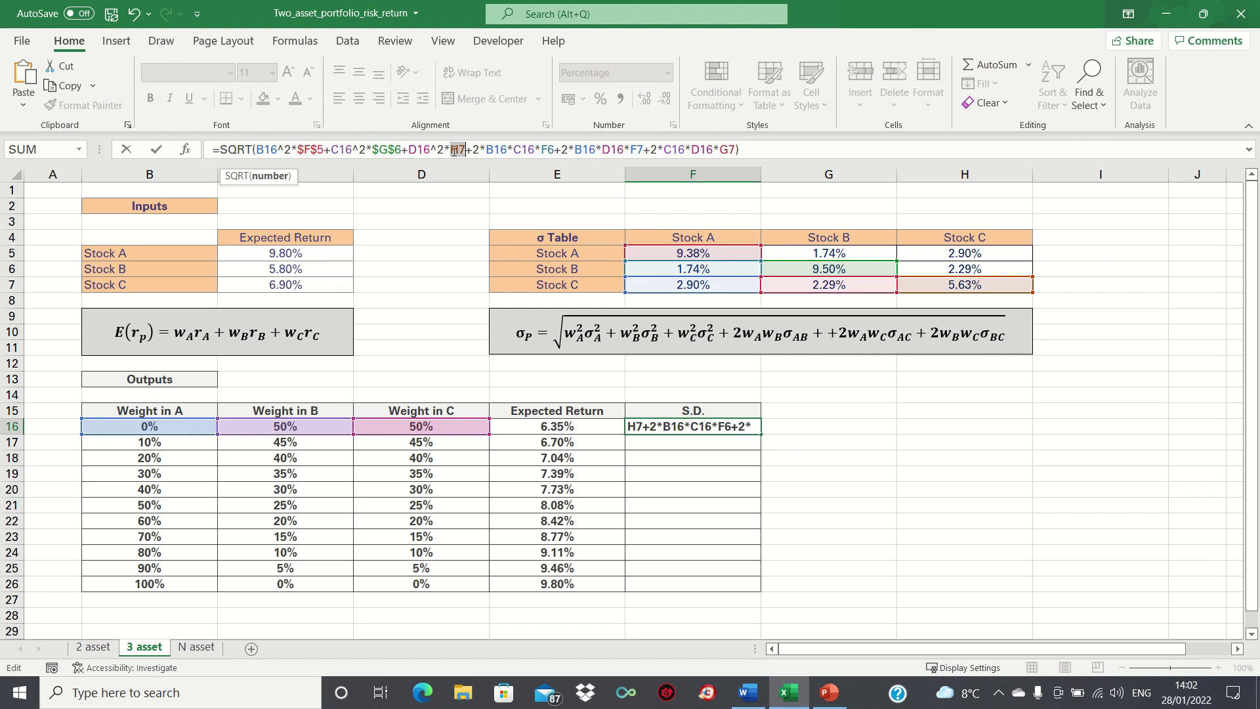
key("F4")
Lock the covariance references F6, F7 and G7 as absolute and commit the formula
left_click(552, 151)
key("F4")
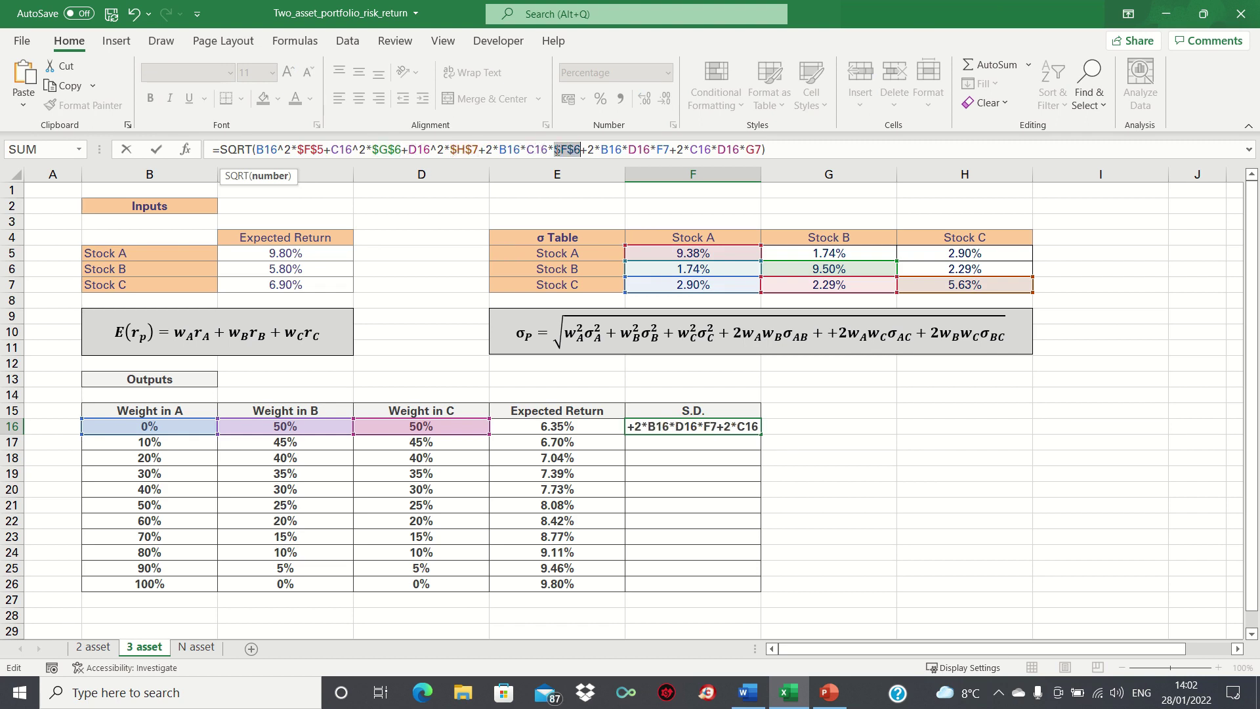
left_click(658, 149)
key("F4")
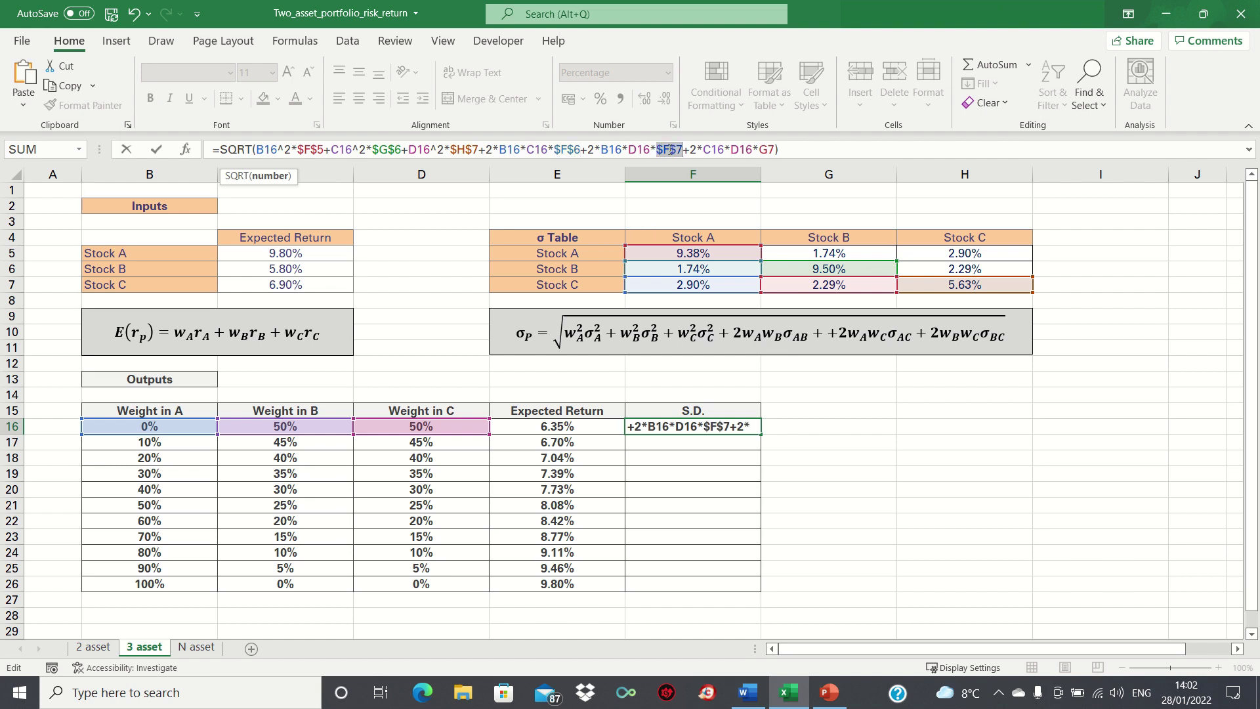
left_click(765, 150)
key("F4")
key("Return")
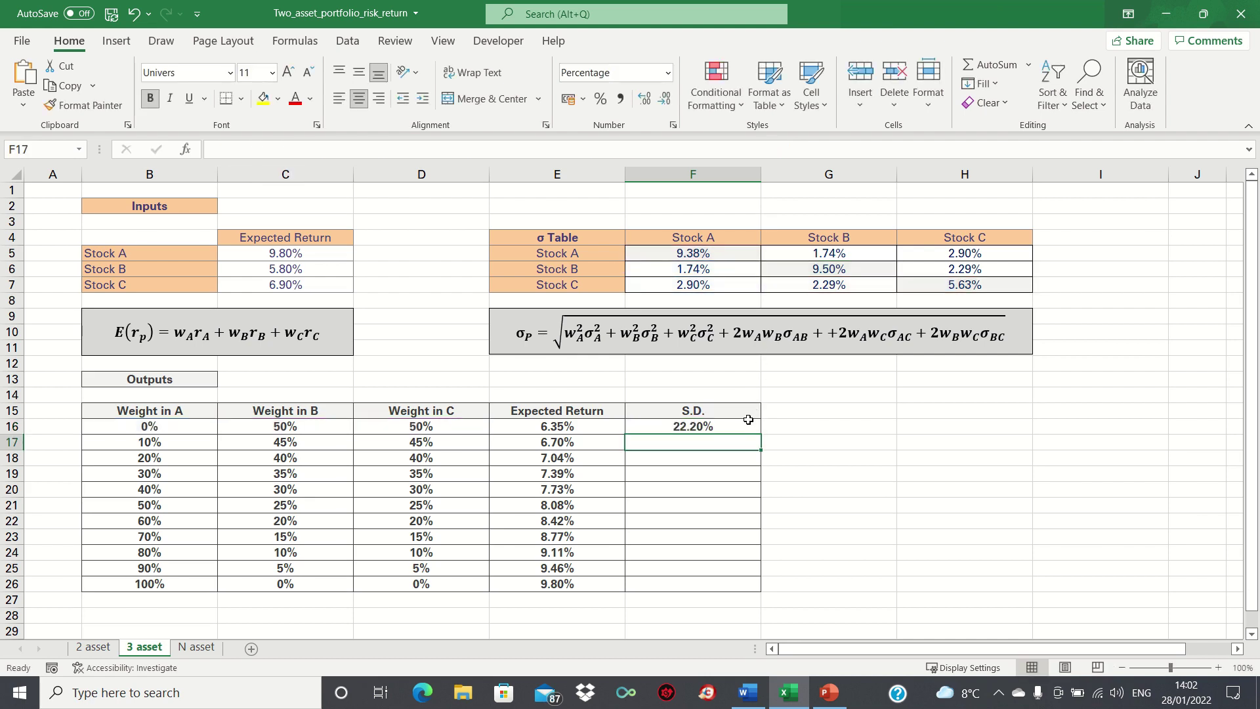
Copy F16's S.D. formula down to F26, ending at 30.63%
left_click(749, 422)
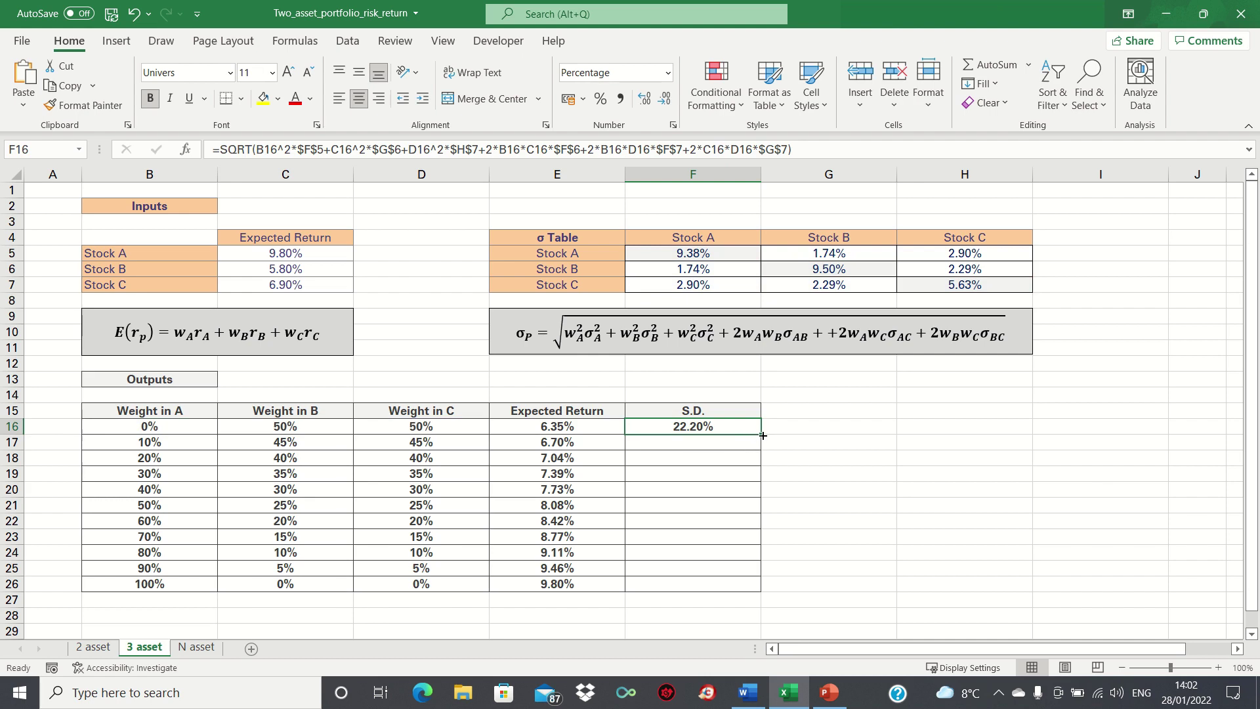
double_click(762, 436)
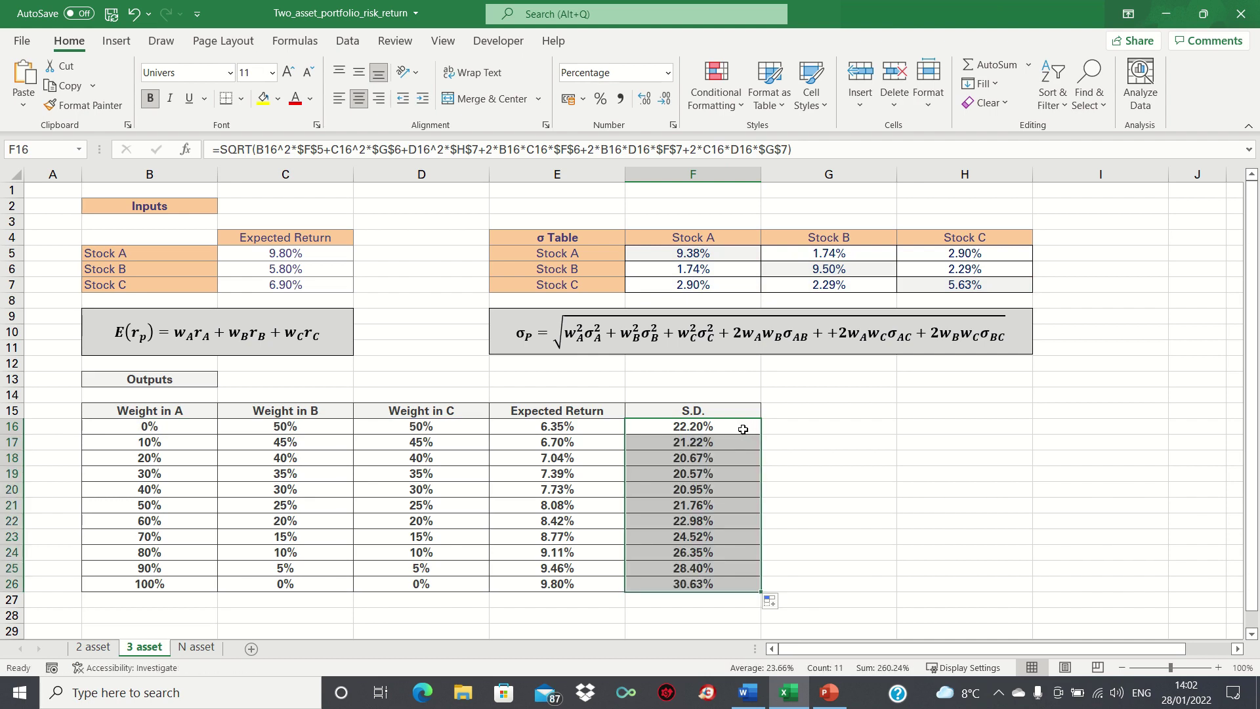
left_click(742, 428)
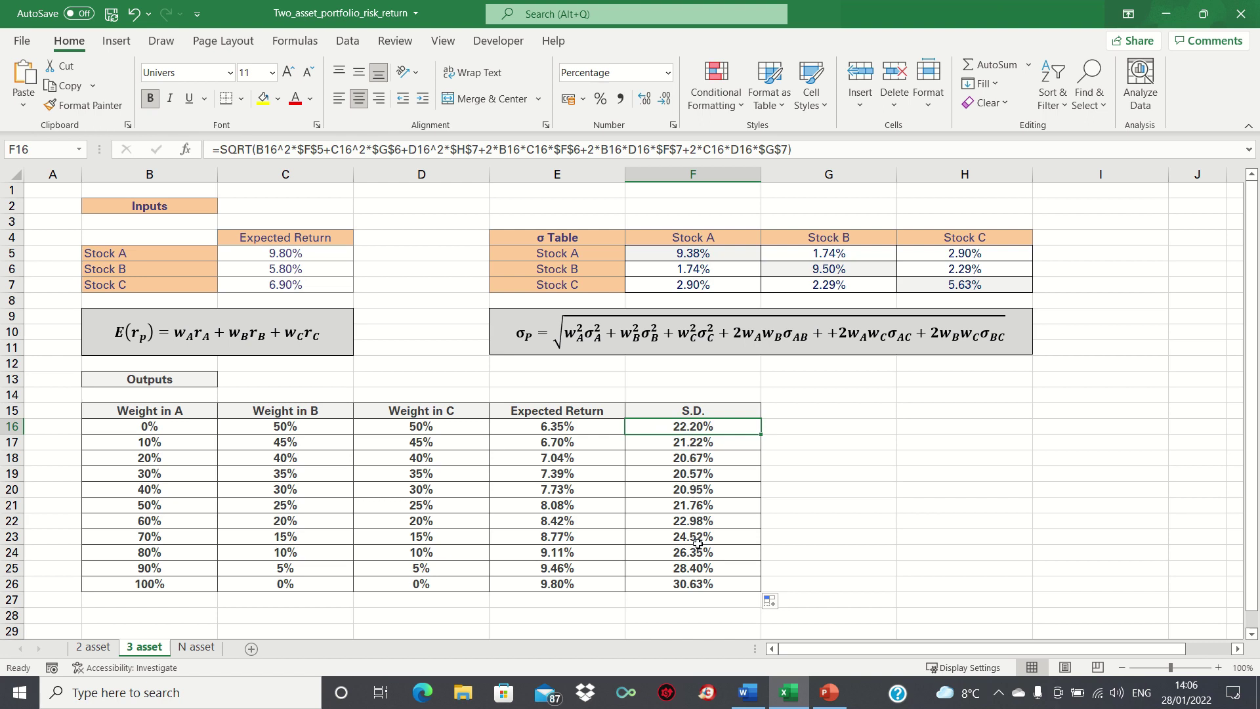
left_click(713, 473)
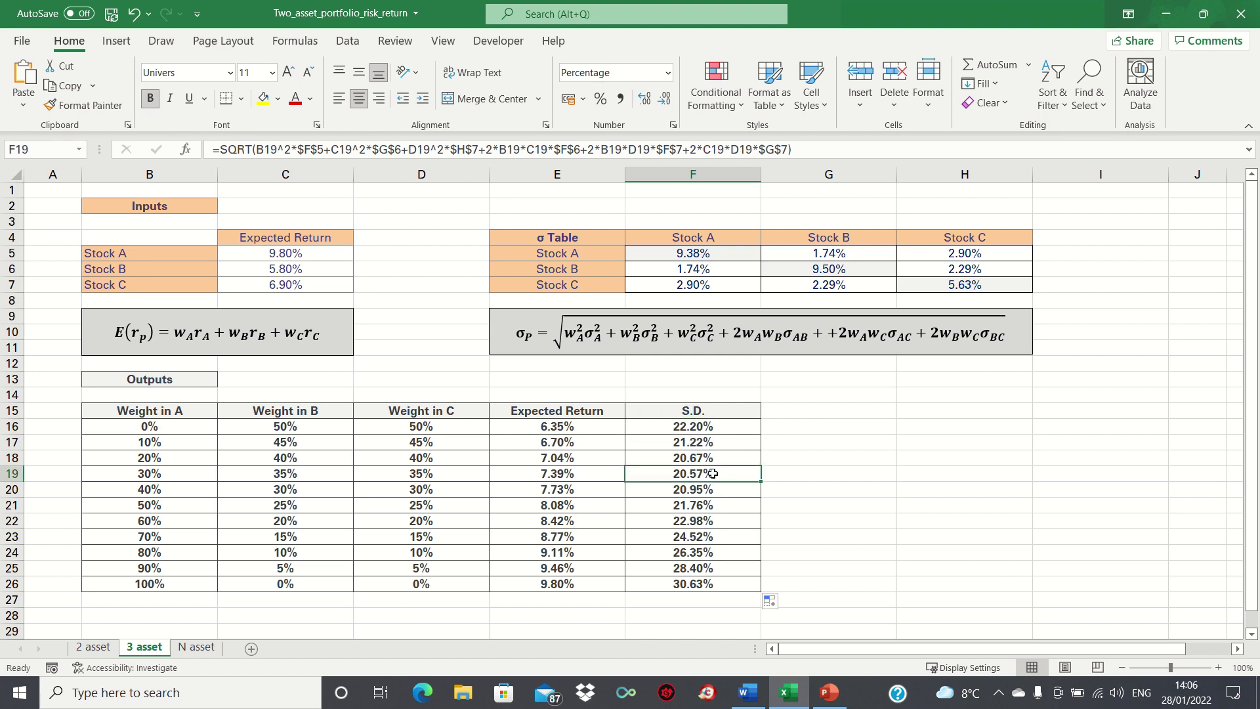
key("shift+space")
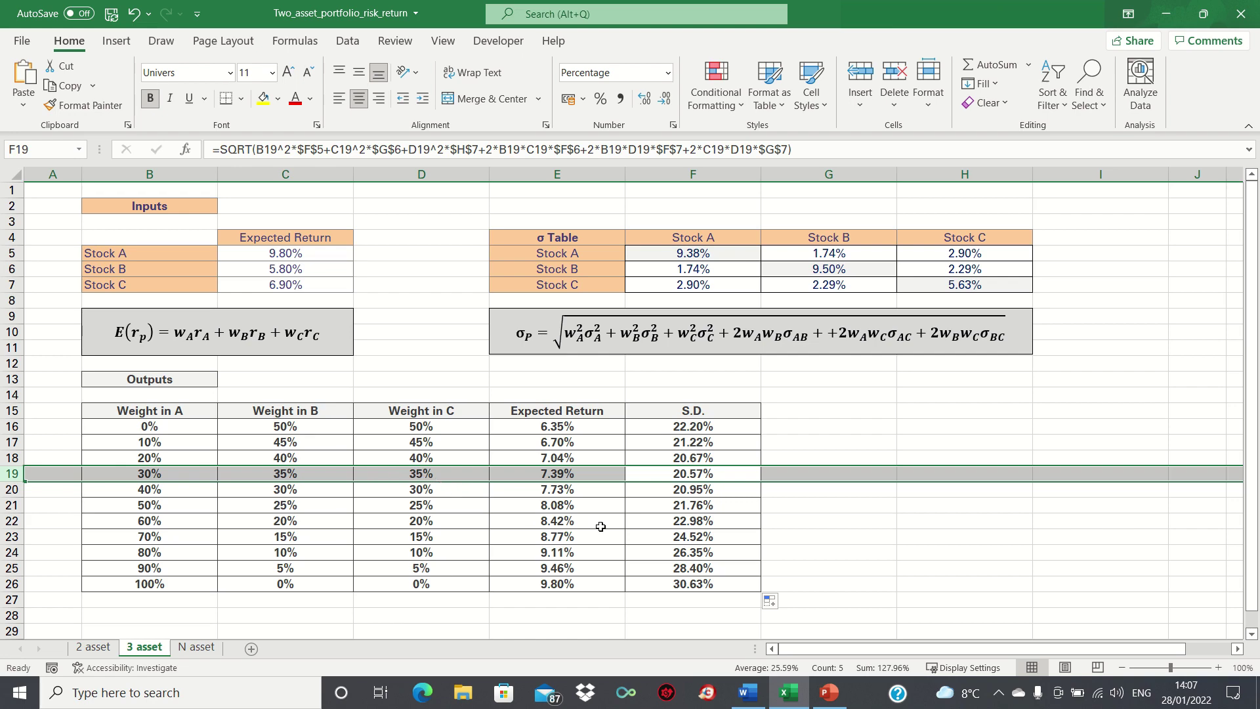
left_click(646, 539)
key("Left")
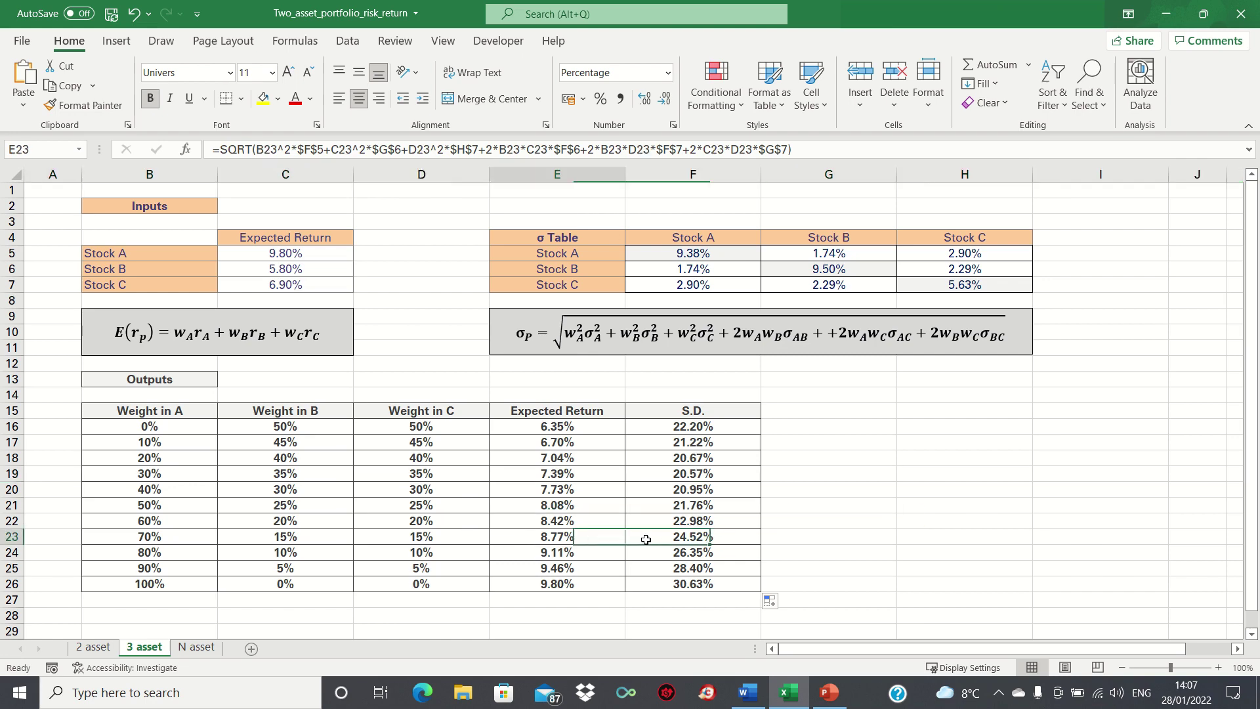